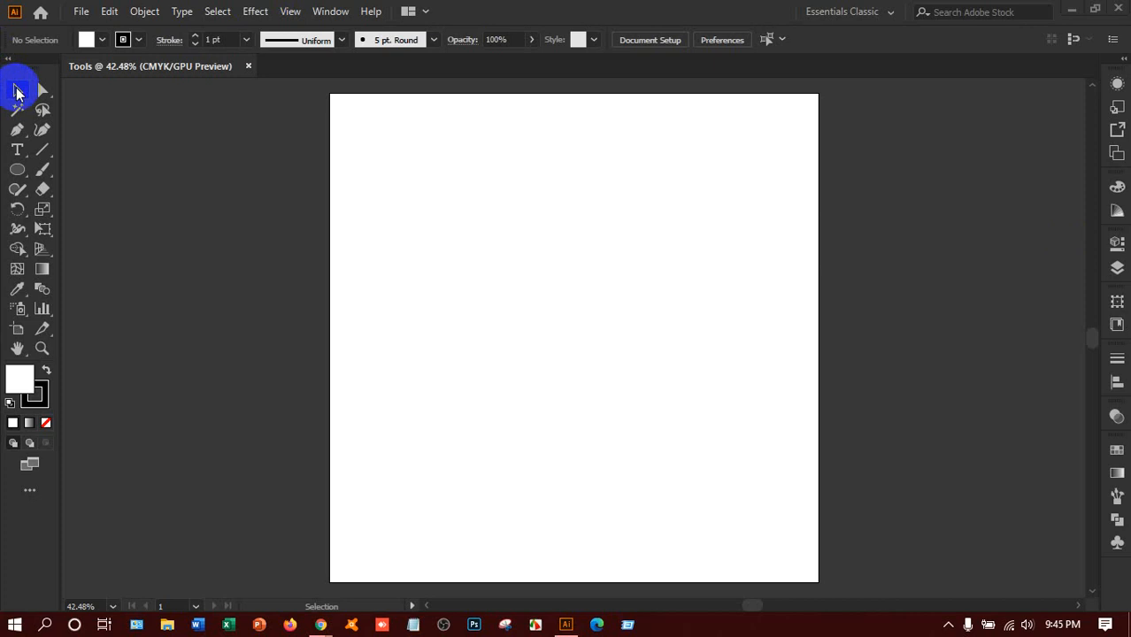
# Step: Draw a square of about 215 pt near the artboard's left edge with the Rectangle tool and fill it with red
pyautogui.click(17, 169)
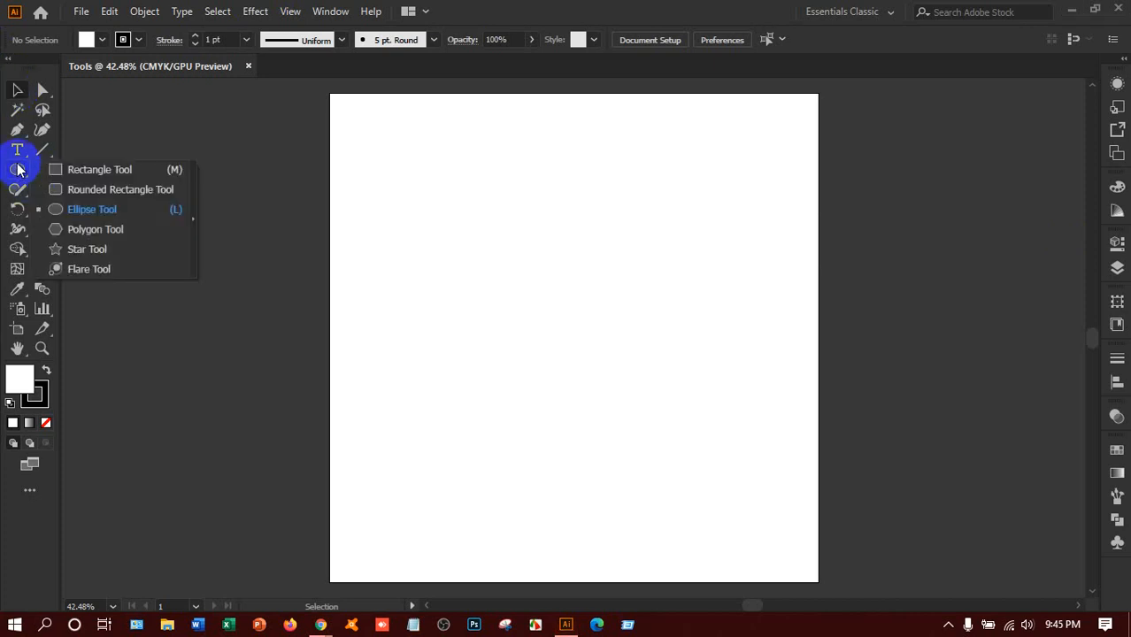
pyautogui.click(111, 169)
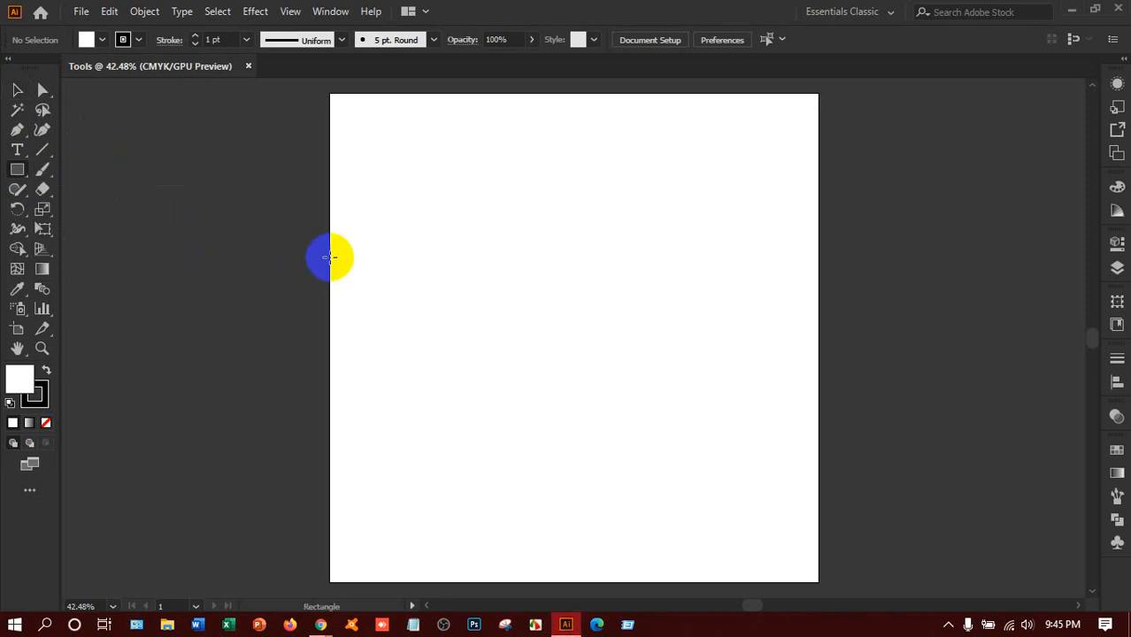
pyautogui.moveTo(398, 290); pyautogui.dragTo(449, 343)
pyautogui.click(86, 40)
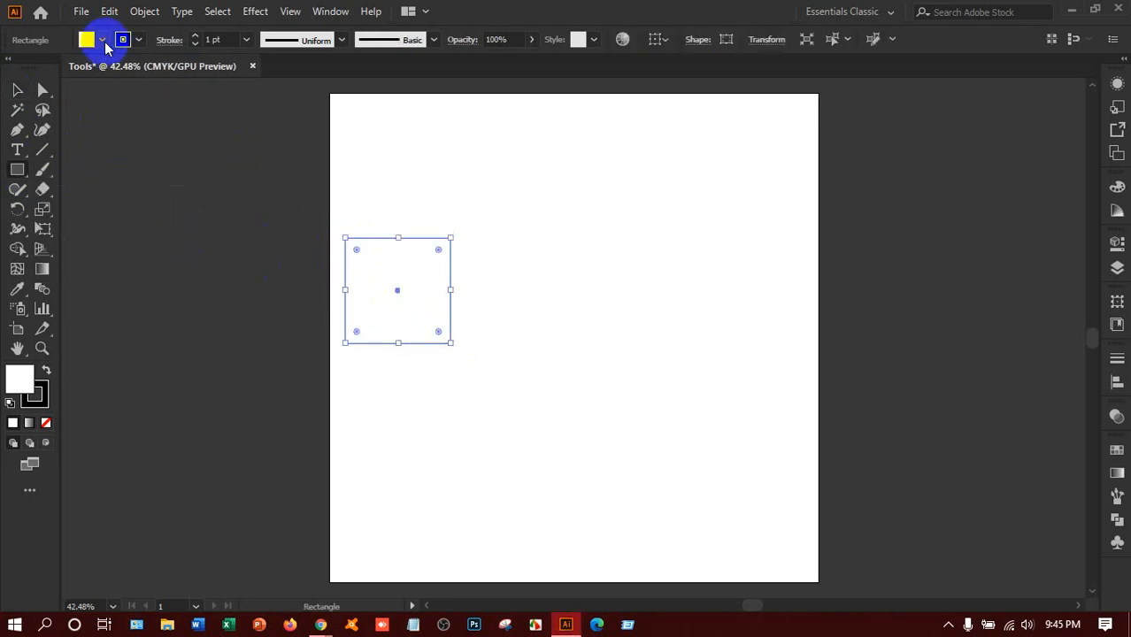
pyautogui.click(57, 67)
pyautogui.click(234, 234)
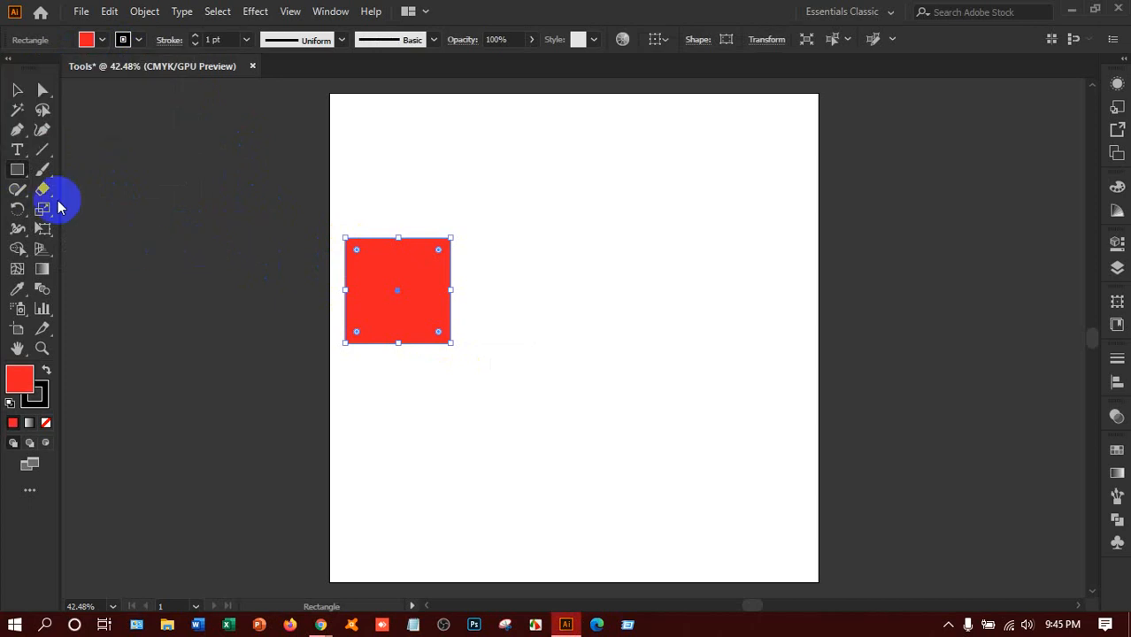
# Step: Duplicate the red square five times with the Selection tool, three copies along its row and two below
pyautogui.rightClick(19, 173)
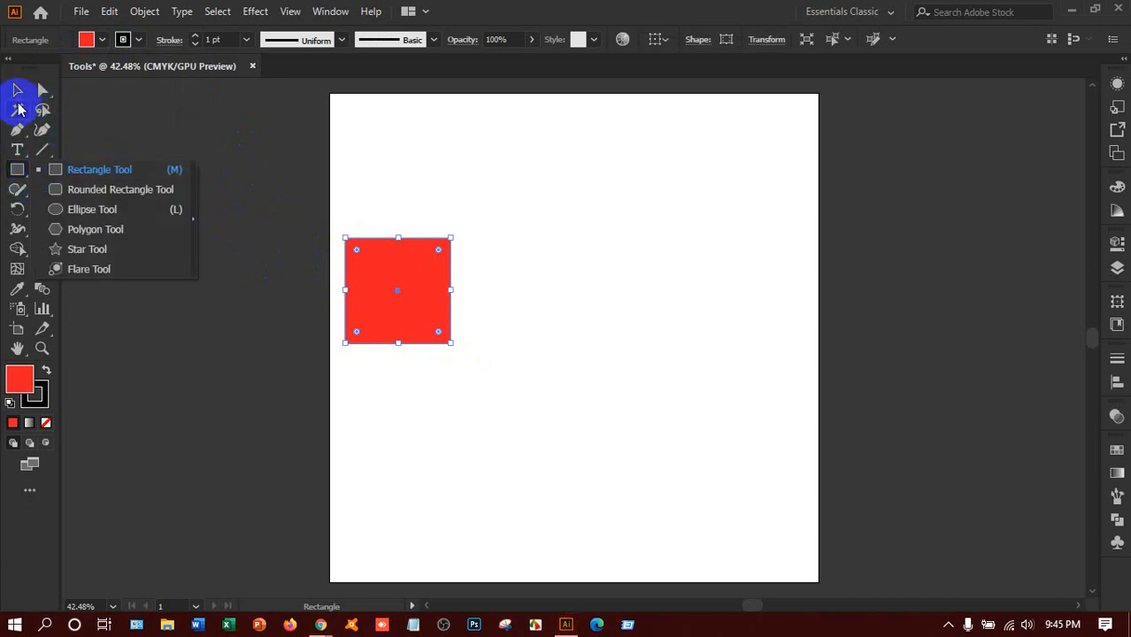
pyautogui.click(17, 94)
pyautogui.click(401, 303)
pyautogui.moveTo(401, 302); pyautogui.dragTo(392, 480)
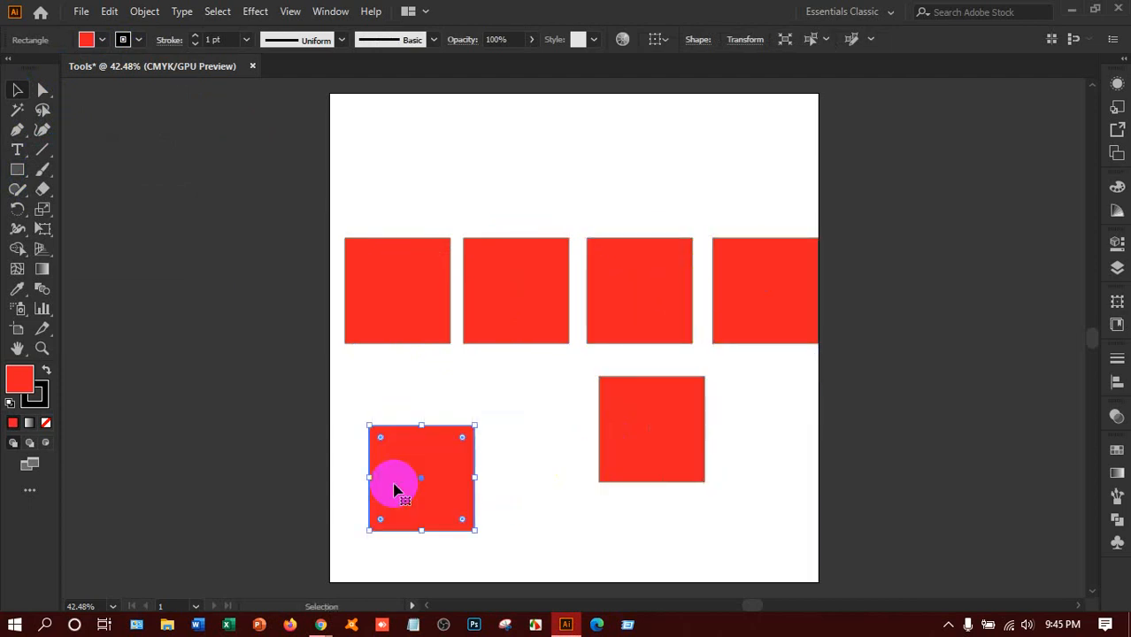
# Step: Fill the second square in the row with green and the third square with dark red
pyautogui.click(492, 260)
pyautogui.click(85, 40)
pyautogui.click(84, 68)
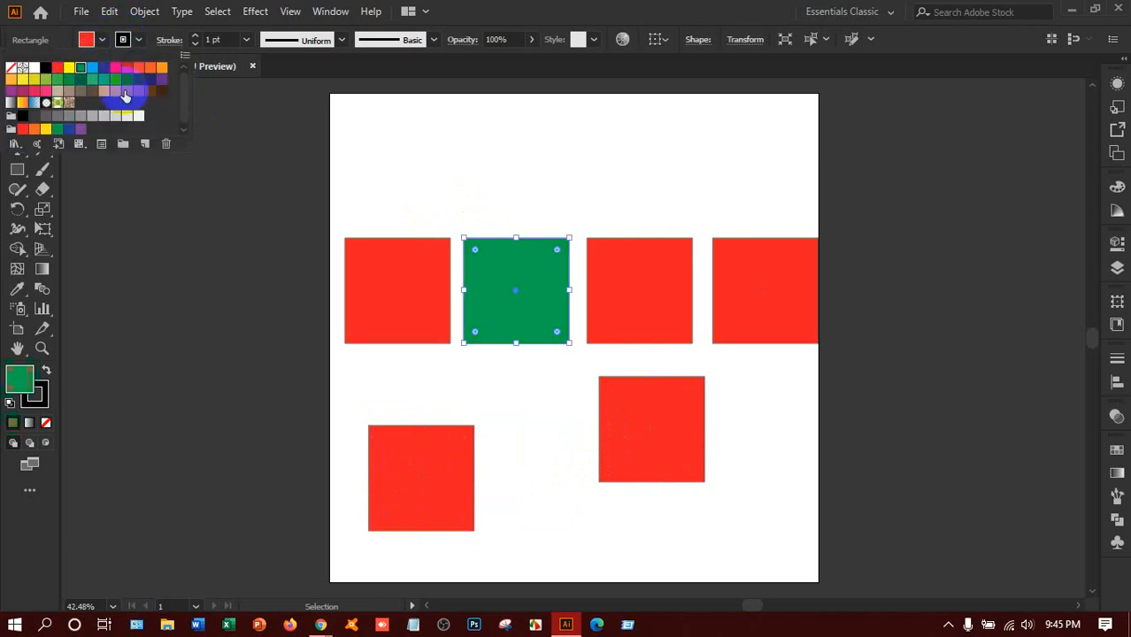
pyautogui.click(641, 290)
pyautogui.click(648, 295)
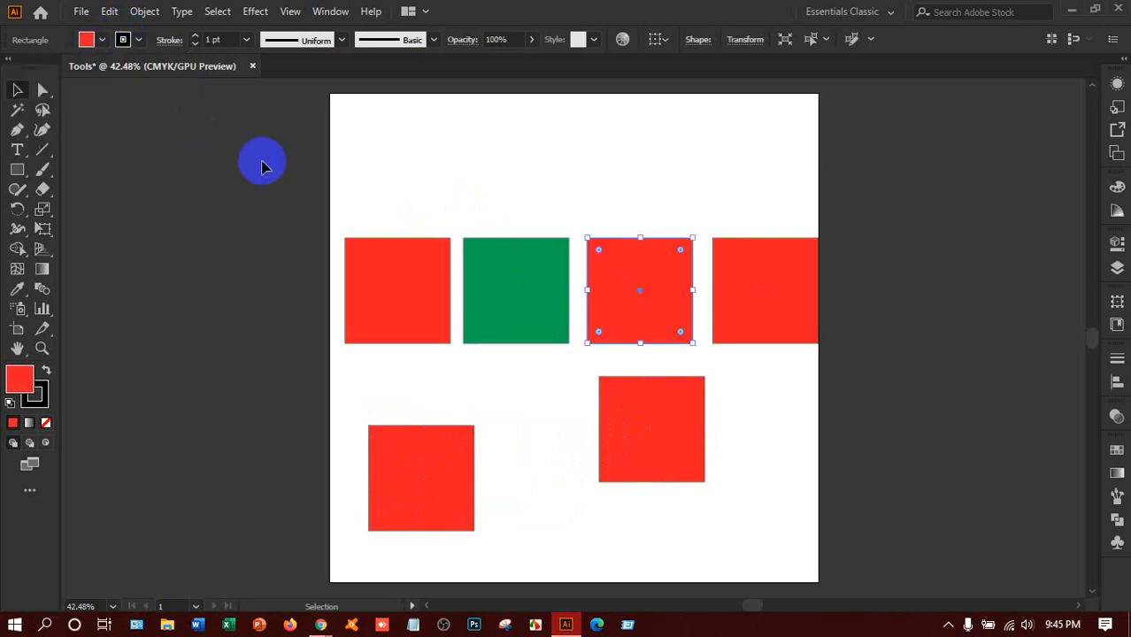
pyautogui.click(103, 40)
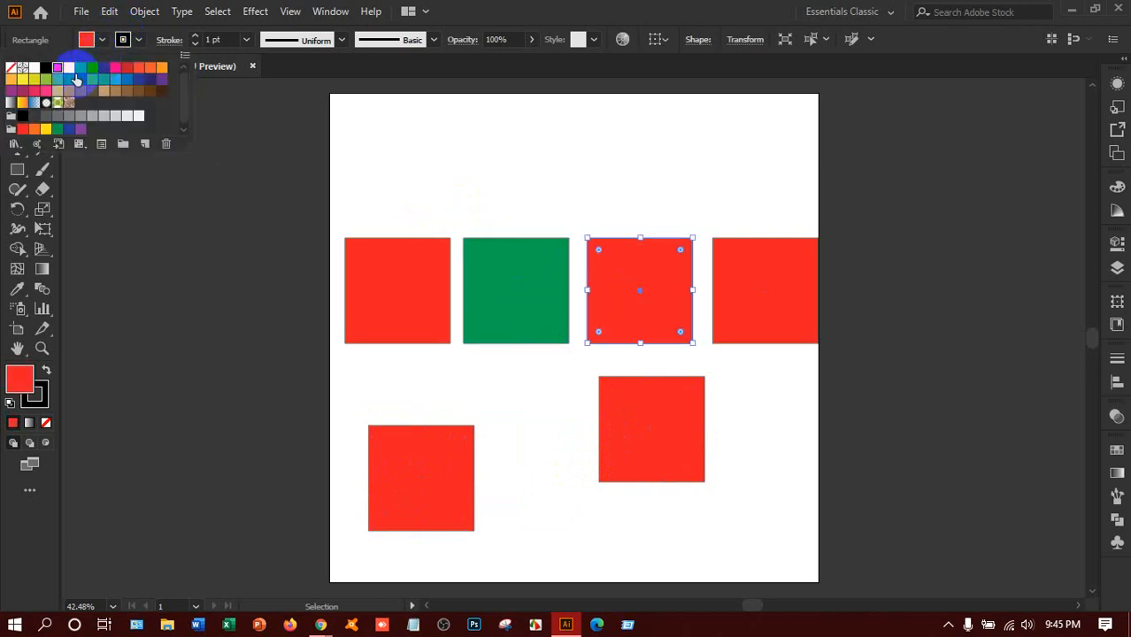
pyautogui.click(128, 67)
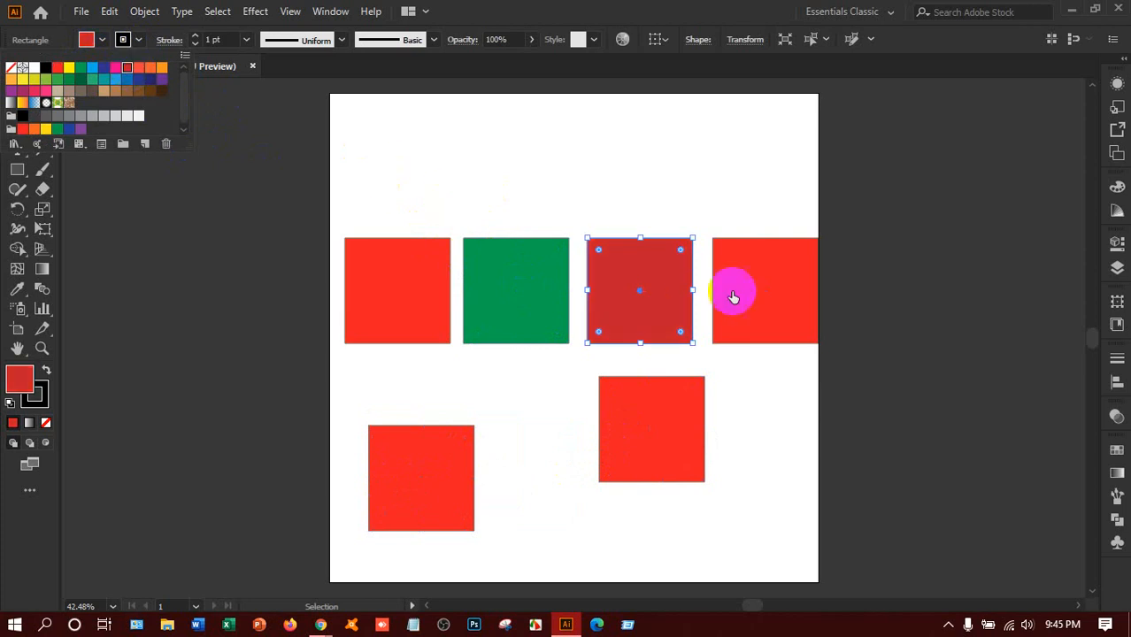
# Step: Fill the fourth square in the row with dark blue and the lower-left square with brown
pyautogui.click(774, 312)
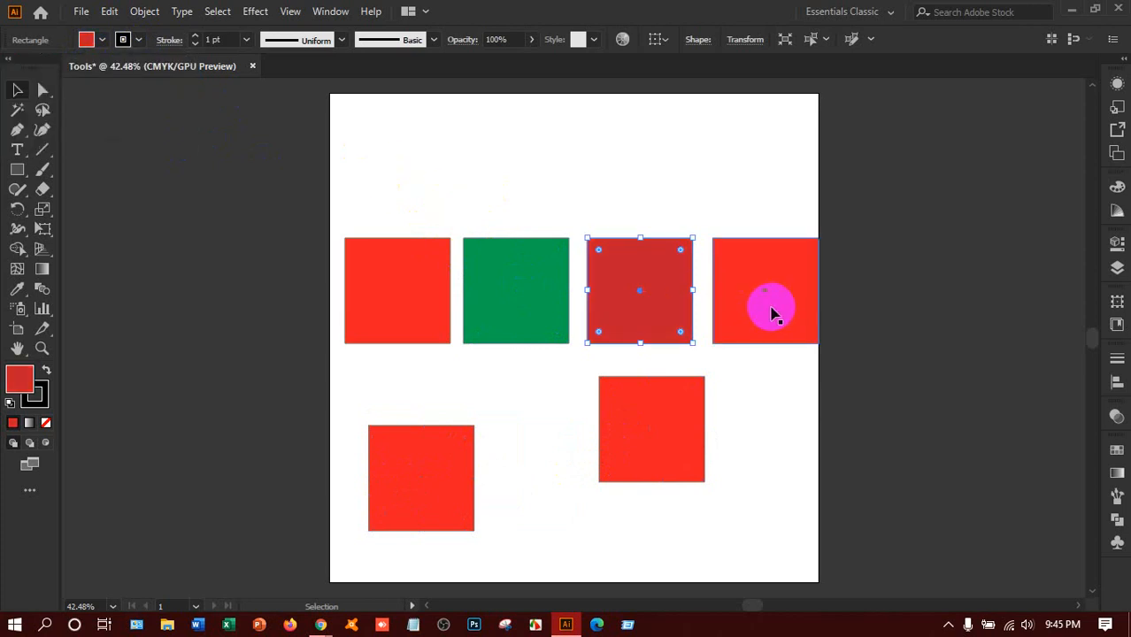
pyautogui.click(772, 310)
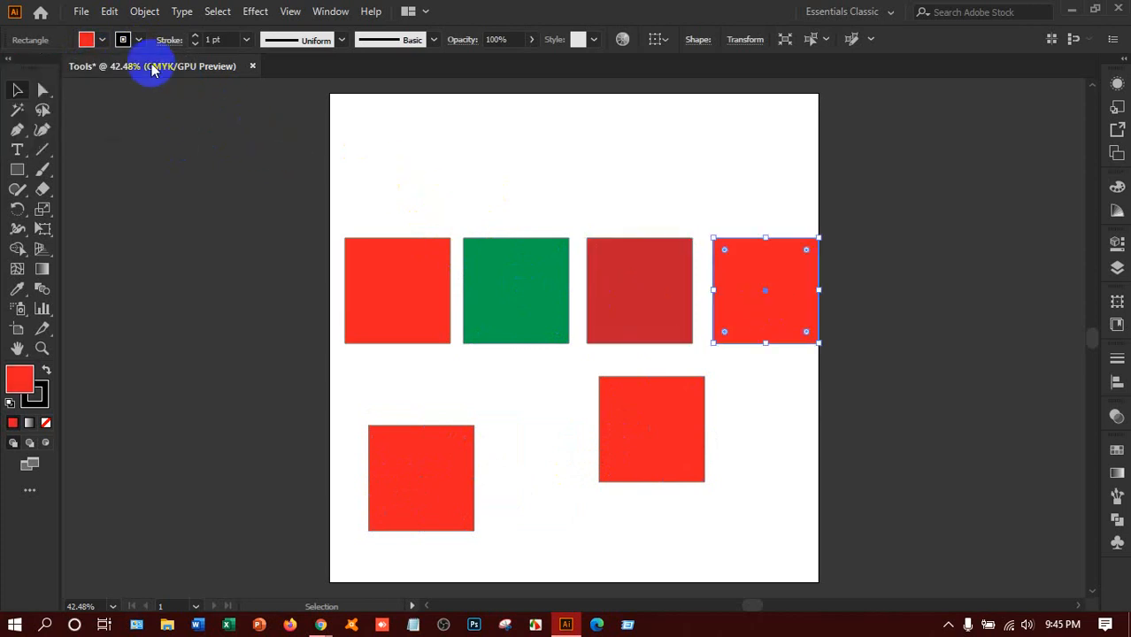
pyautogui.click(102, 40)
pyautogui.click(106, 66)
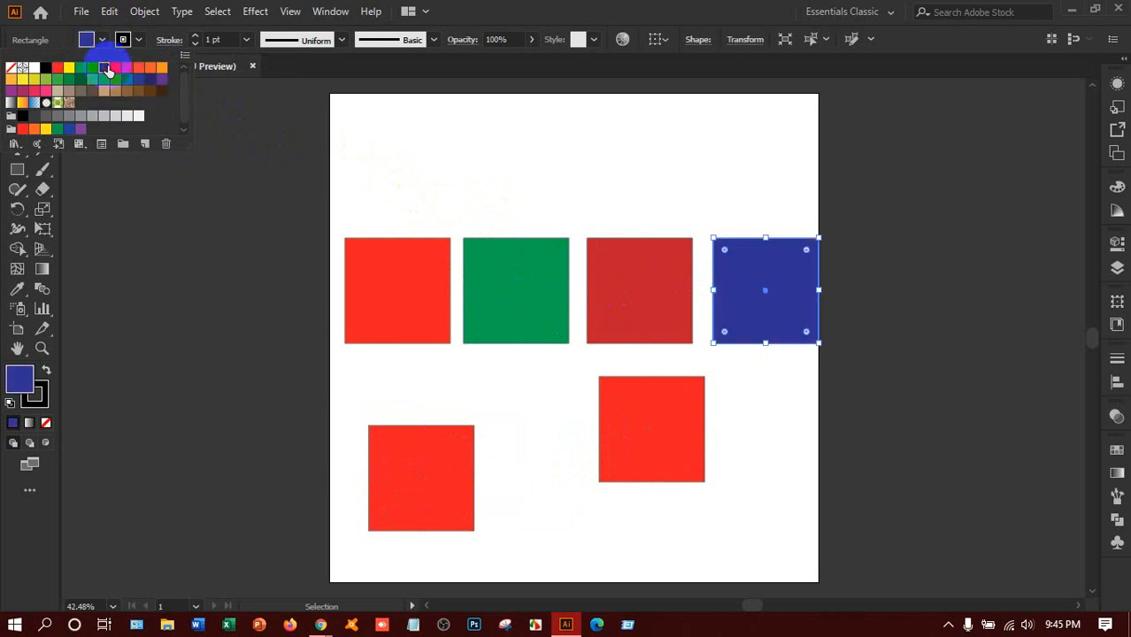
pyautogui.click(421, 466)
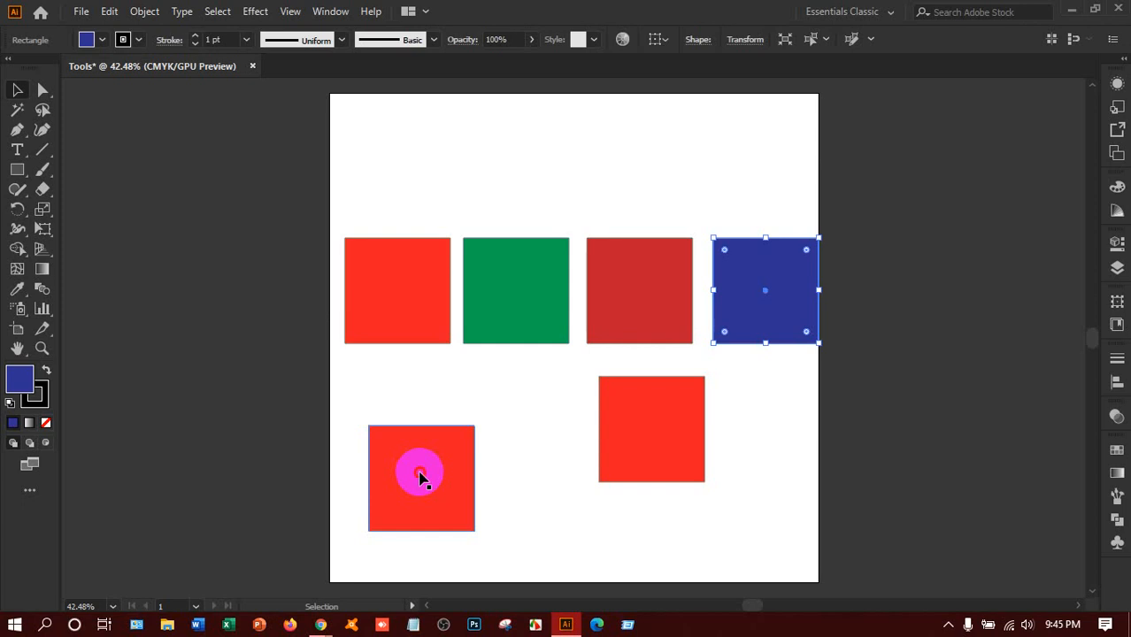
pyautogui.click(421, 478)
pyautogui.click(87, 41)
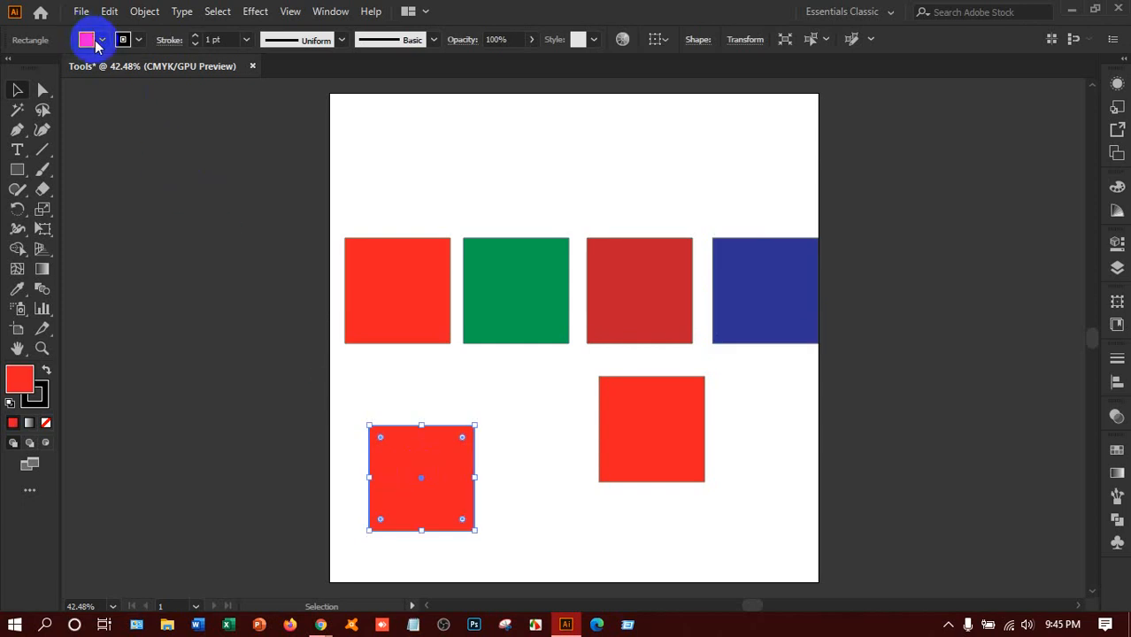
pyautogui.click(140, 92)
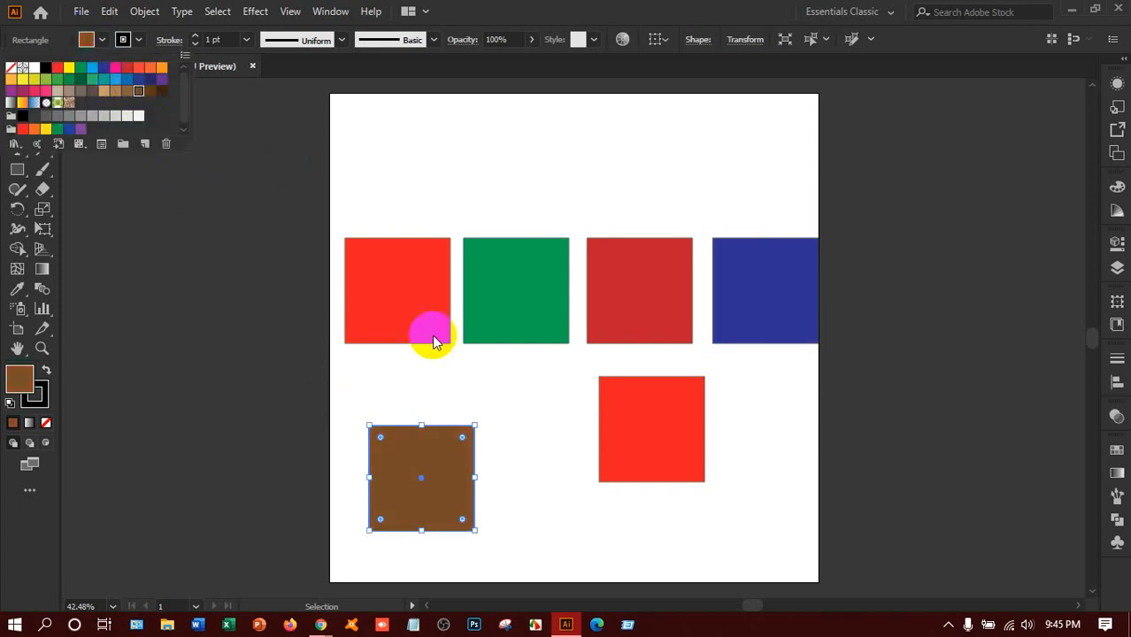
pyautogui.click(429, 328)
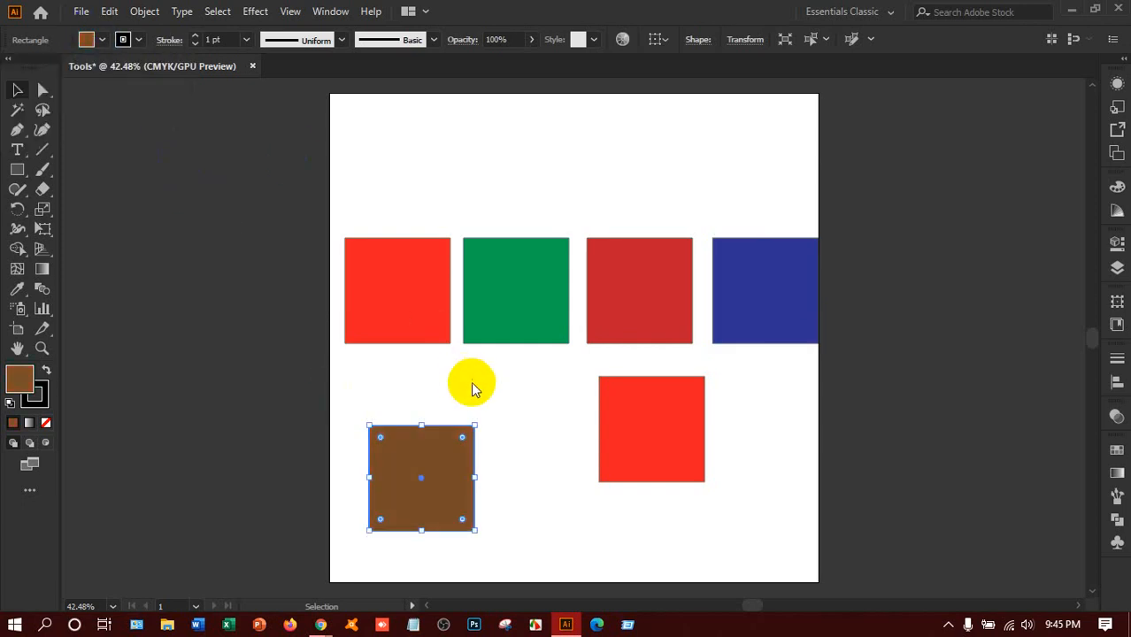
# Step: Create a 215.2542 × 215.2542 pt rectangle by exact dimensions, placed overlapping the blue square
pyautogui.click(17, 171)
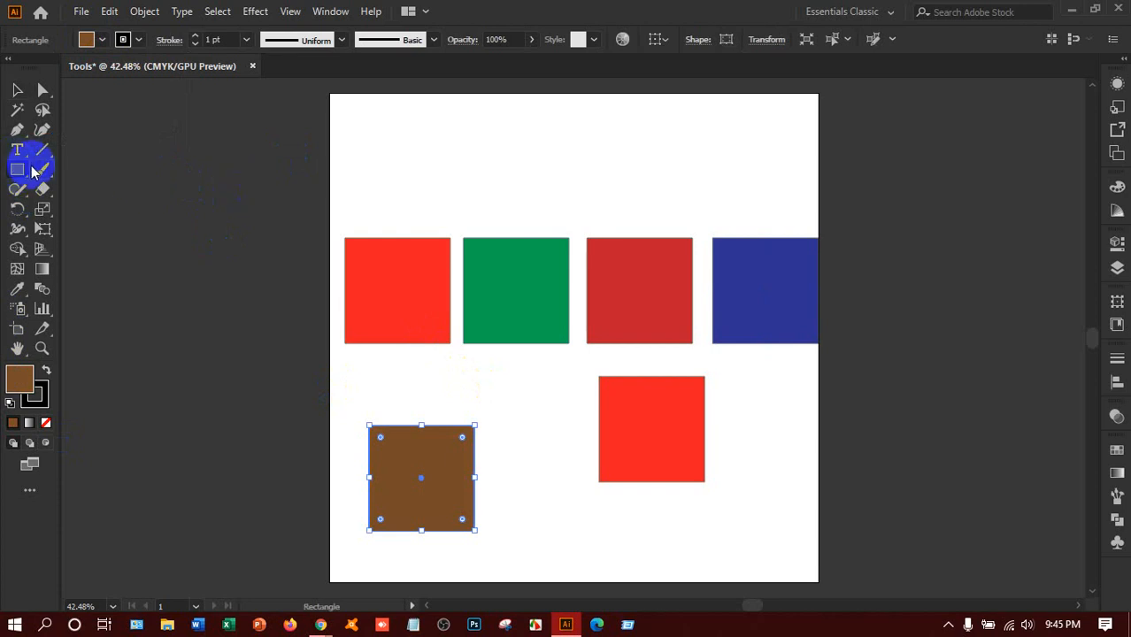
pyautogui.click(729, 306)
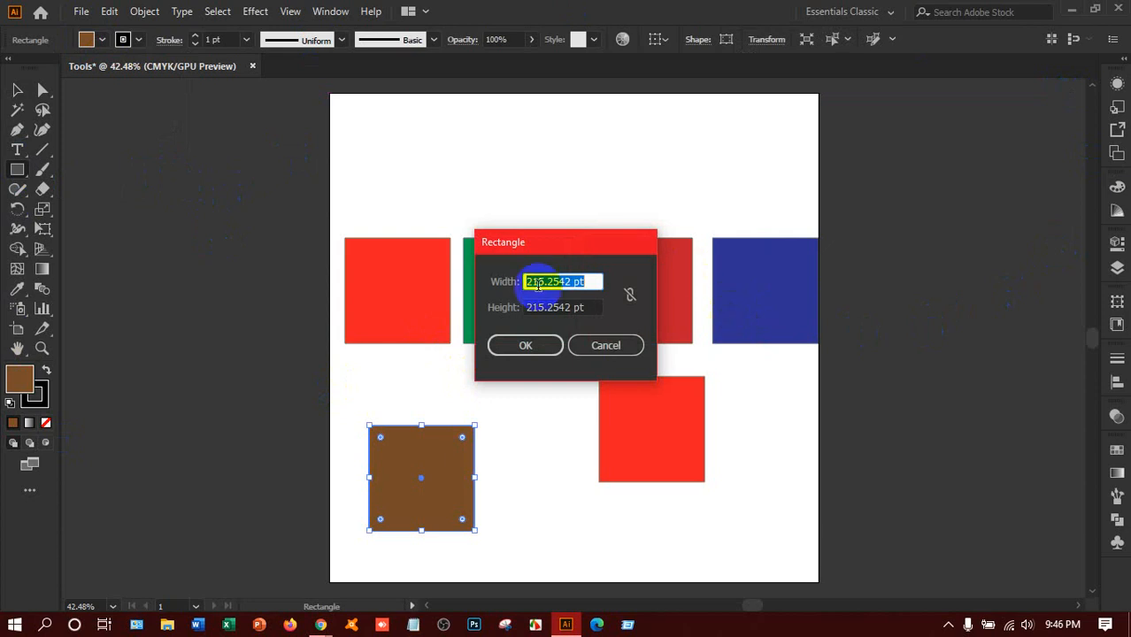
pyautogui.click(521, 347)
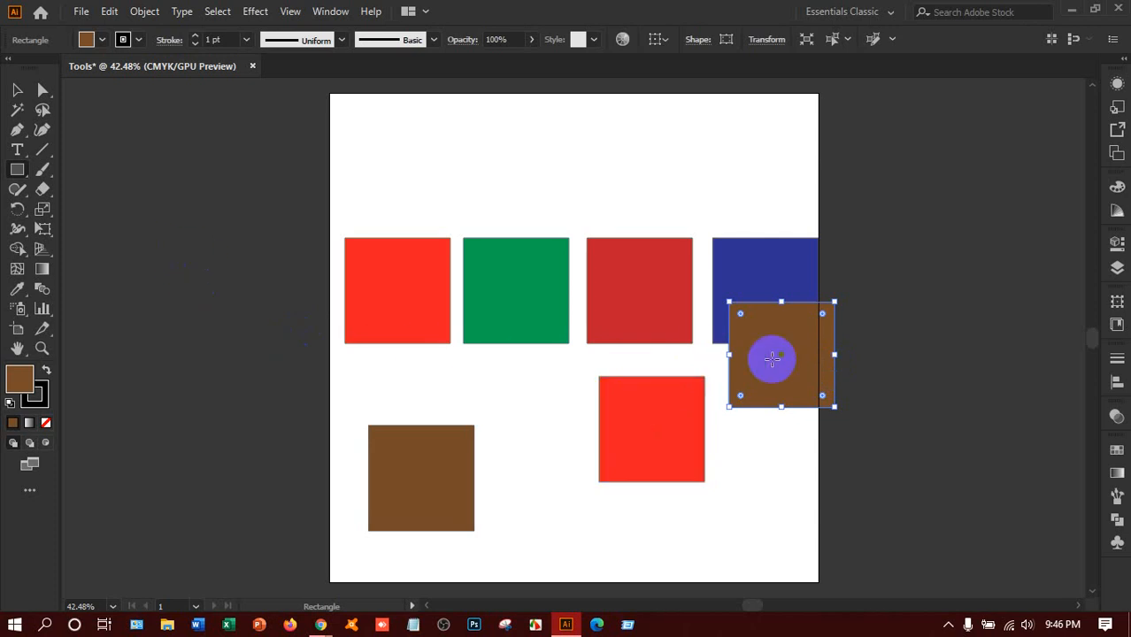
# Step: Draw three brown rectangles freehand over the existing squares, and undo all three
pyautogui.moveTo(772, 358); pyautogui.dragTo(692, 487)
pyautogui.moveTo(640, 290); pyautogui.dragTo(487, 482)
pyautogui.moveTo(443, 286); pyautogui.dragTo(391, 408)
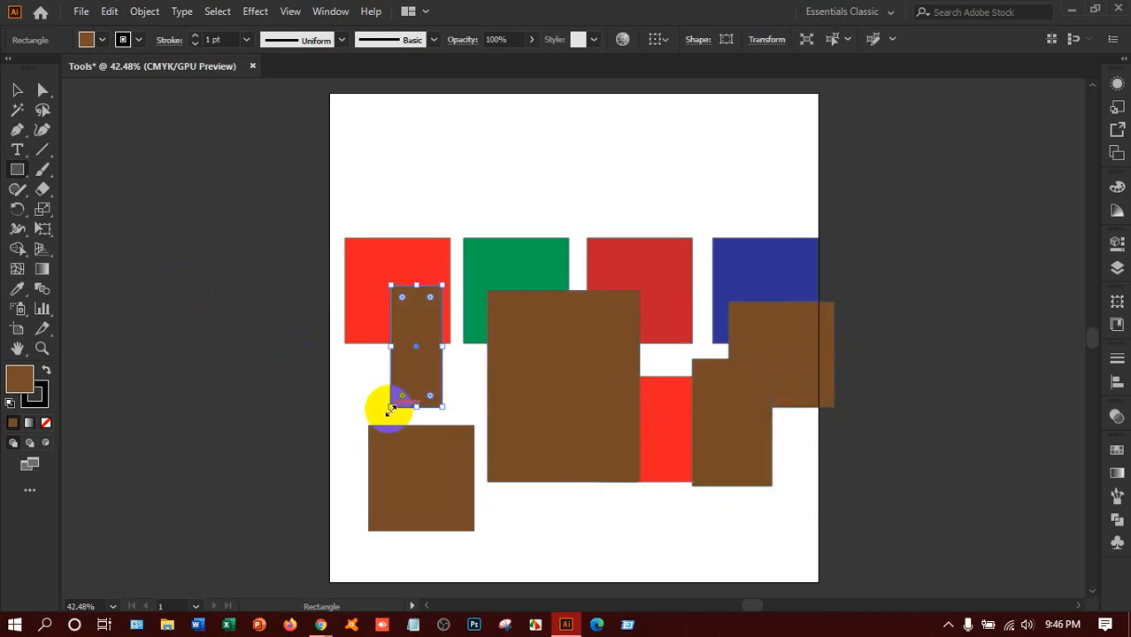
pyautogui.hotkey('ctrl', 'z')
pyautogui.hotkey('ctrl', 'z')
pyautogui.hotkey('ctrl', 'z')
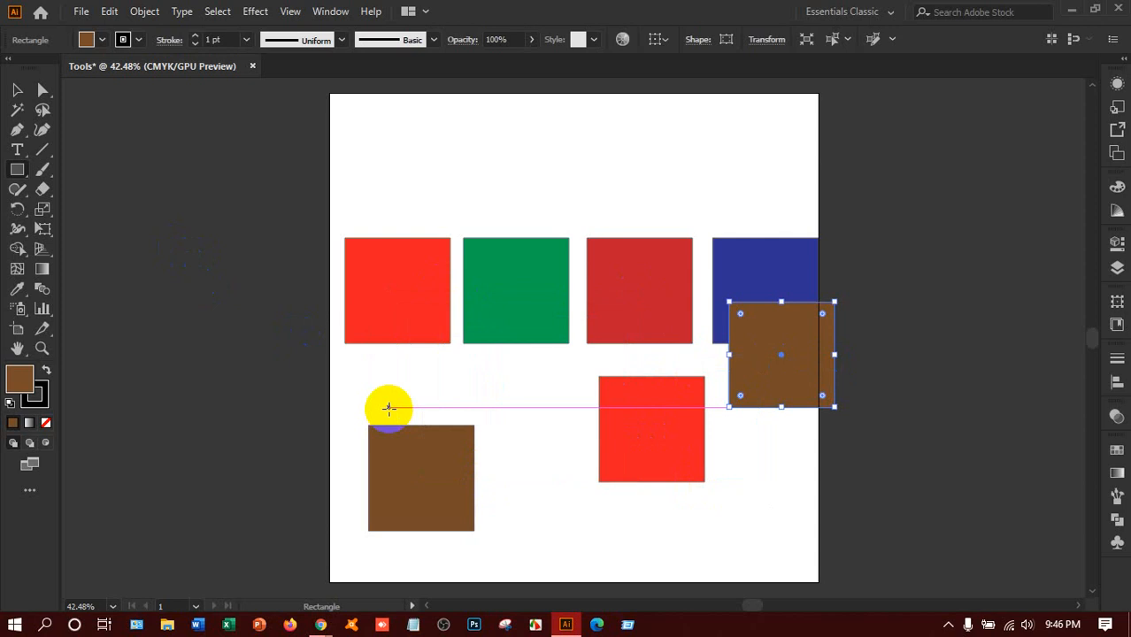
# Step: Move the brown squares to the artboard's upper-right and lower-left corners, the green square to its lower-right edge, and the lower red square outside its left edge
pyautogui.press('v')
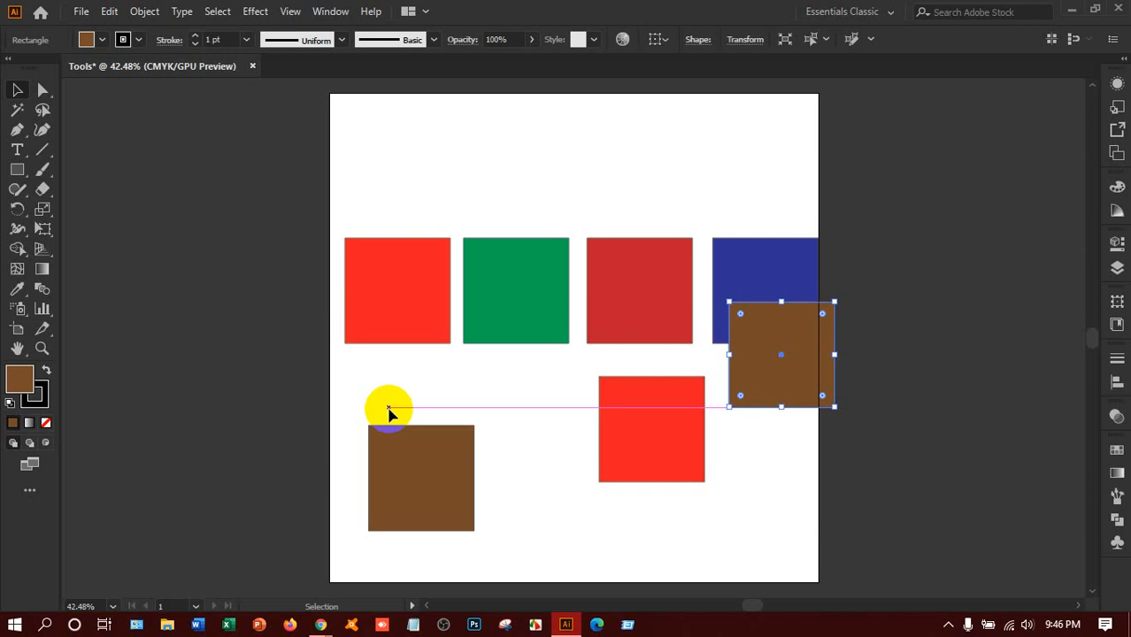
pyautogui.click(17, 98)
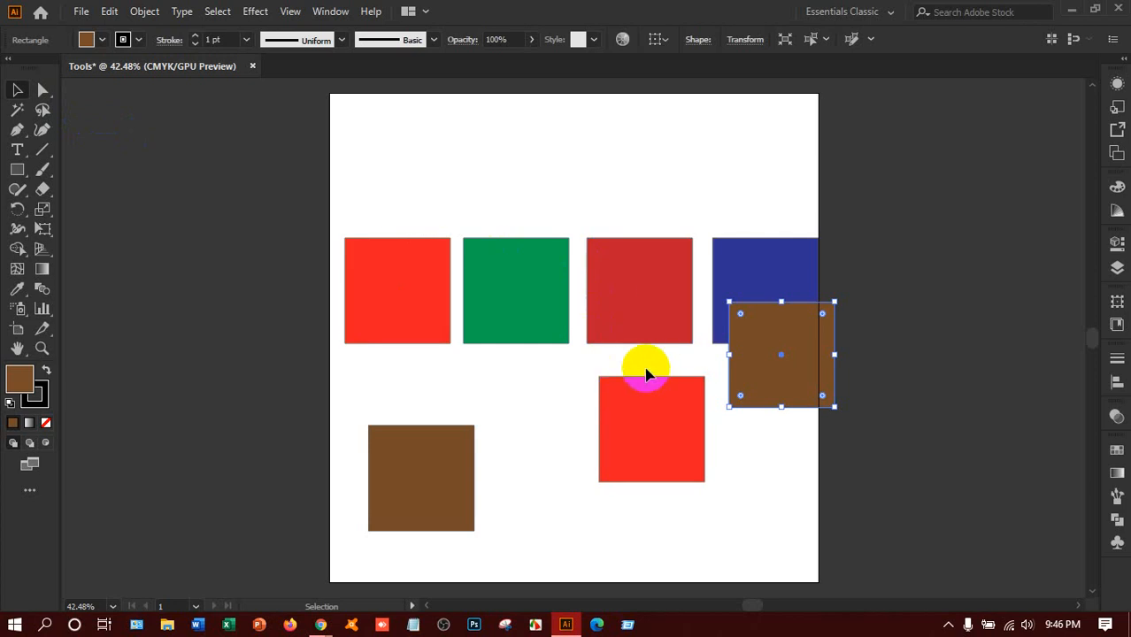
pyautogui.click(651, 317)
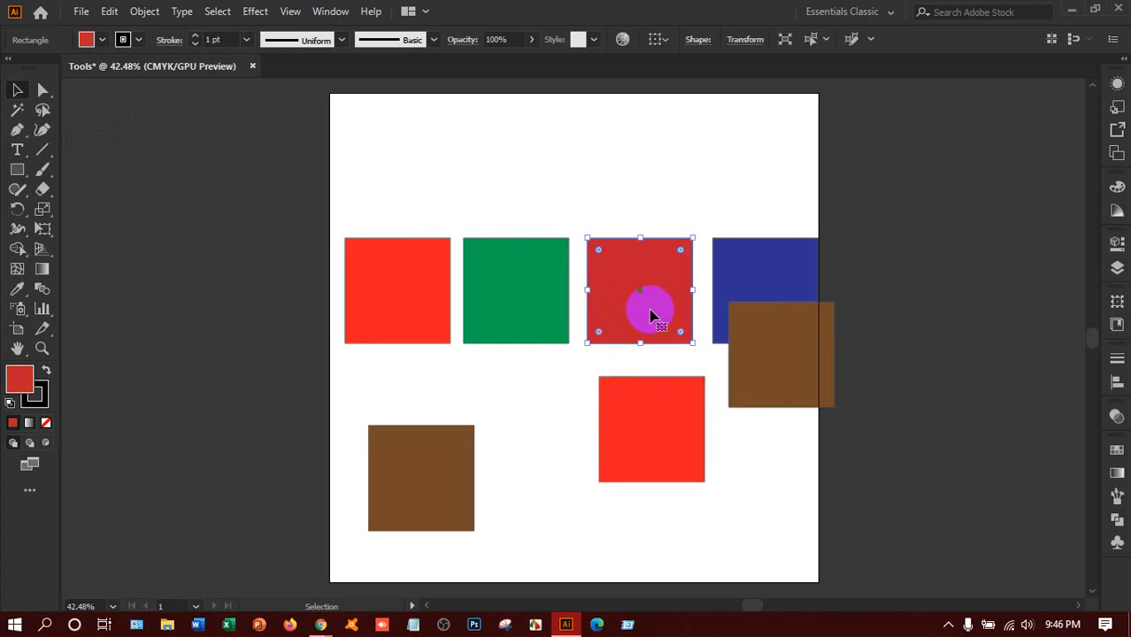
pyautogui.click(523, 305)
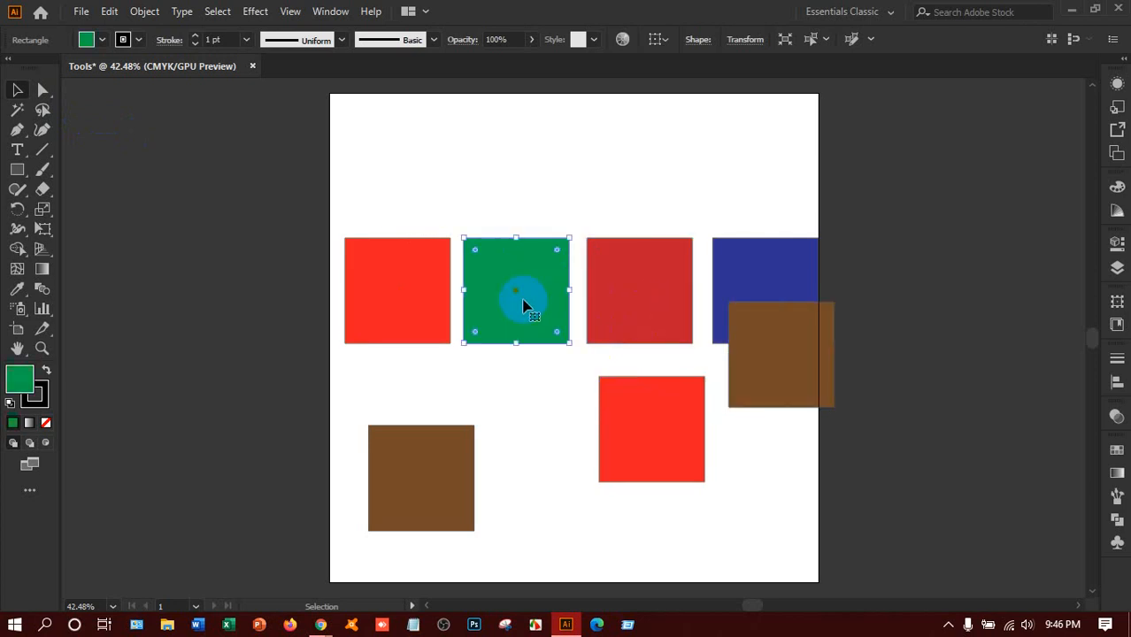
pyautogui.click(404, 452)
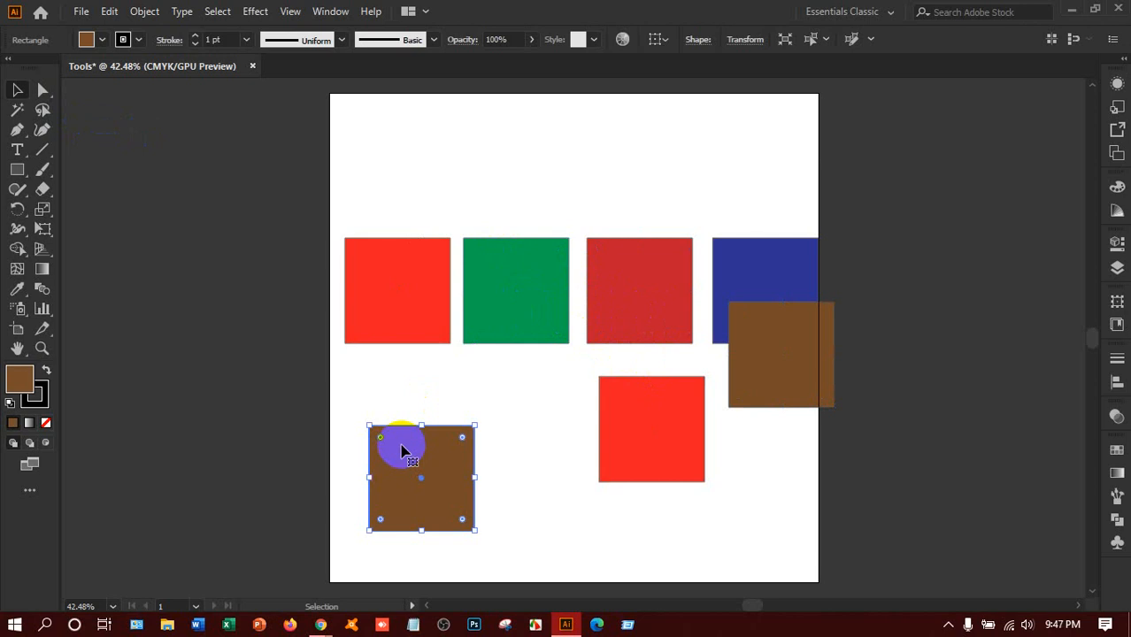
pyautogui.moveTo(400, 447); pyautogui.dragTo(744, 137)
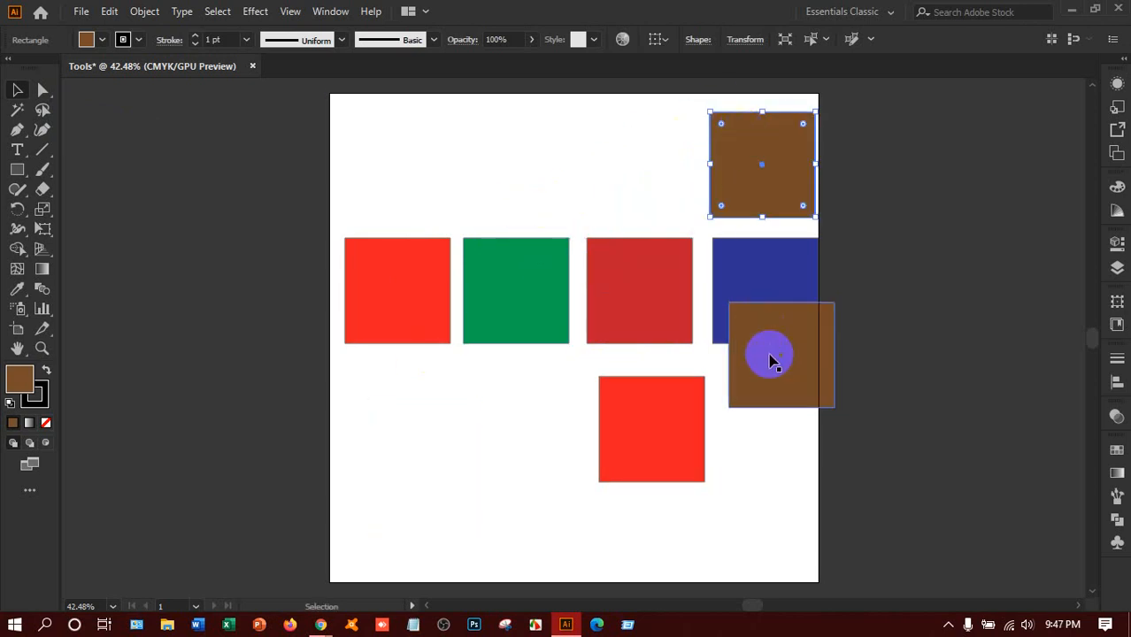
pyautogui.moveTo(771, 359); pyautogui.dragTo(317, 558)
pyautogui.moveTo(483, 326); pyautogui.dragTo(784, 495)
pyautogui.moveTo(629, 434); pyautogui.dragTo(245, 294)
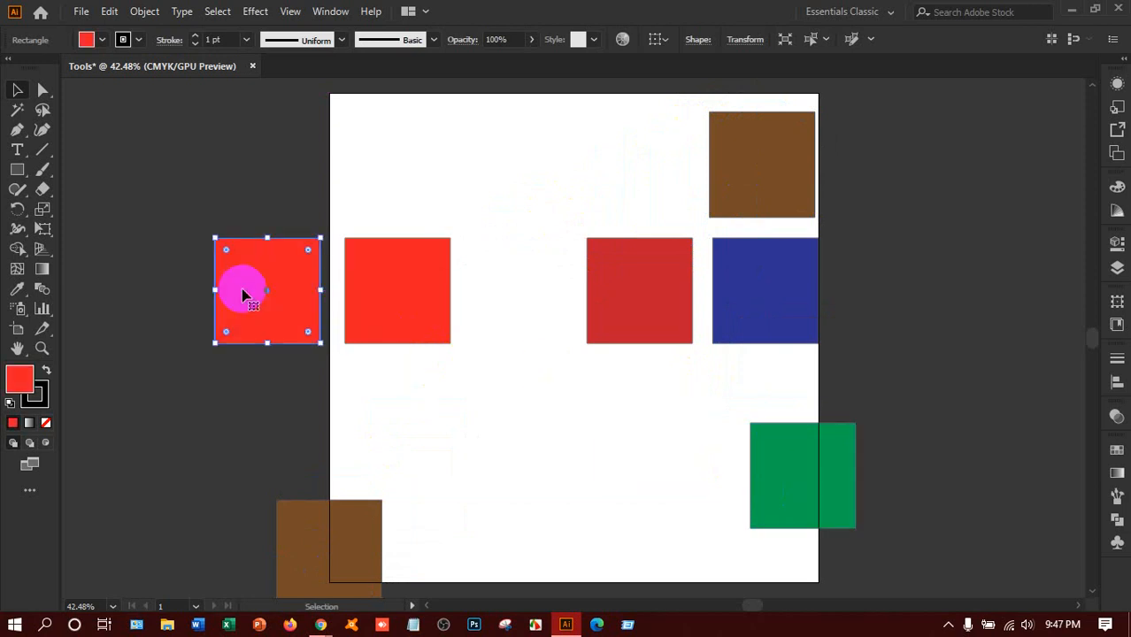
pyautogui.click(19, 169)
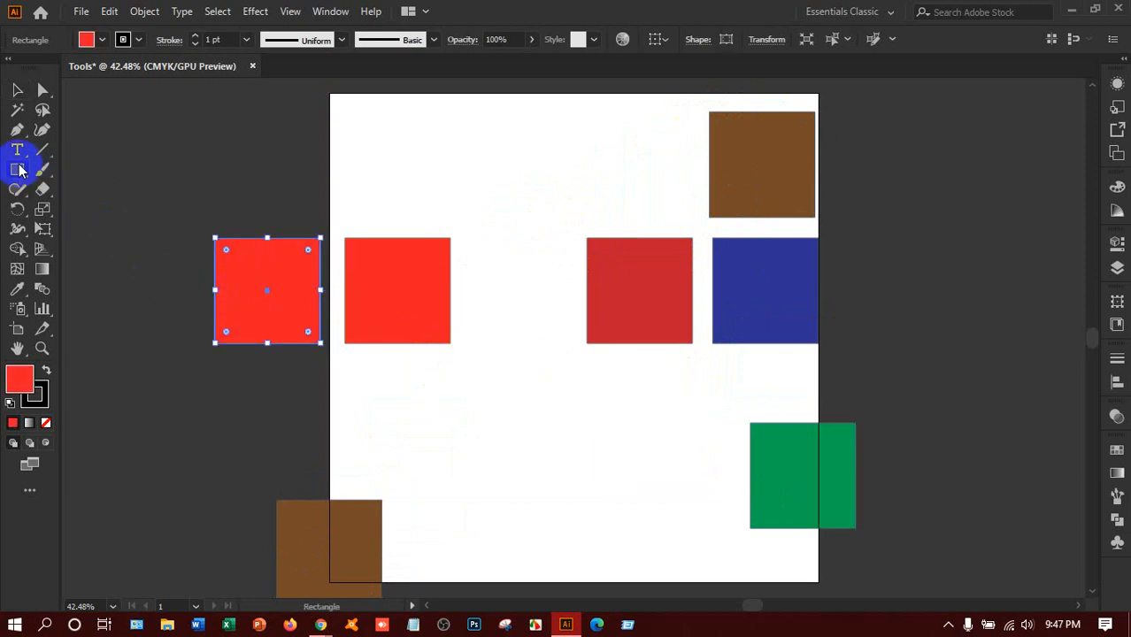
pyautogui.click(293, 147)
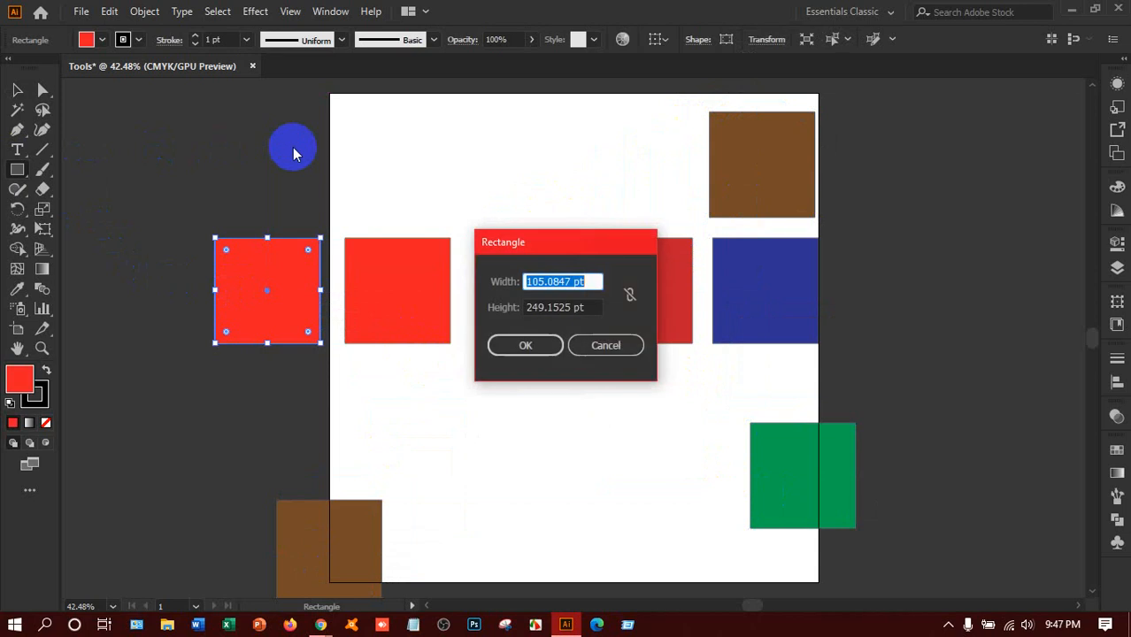
pyautogui.click(589, 349)
pyautogui.click(397, 304)
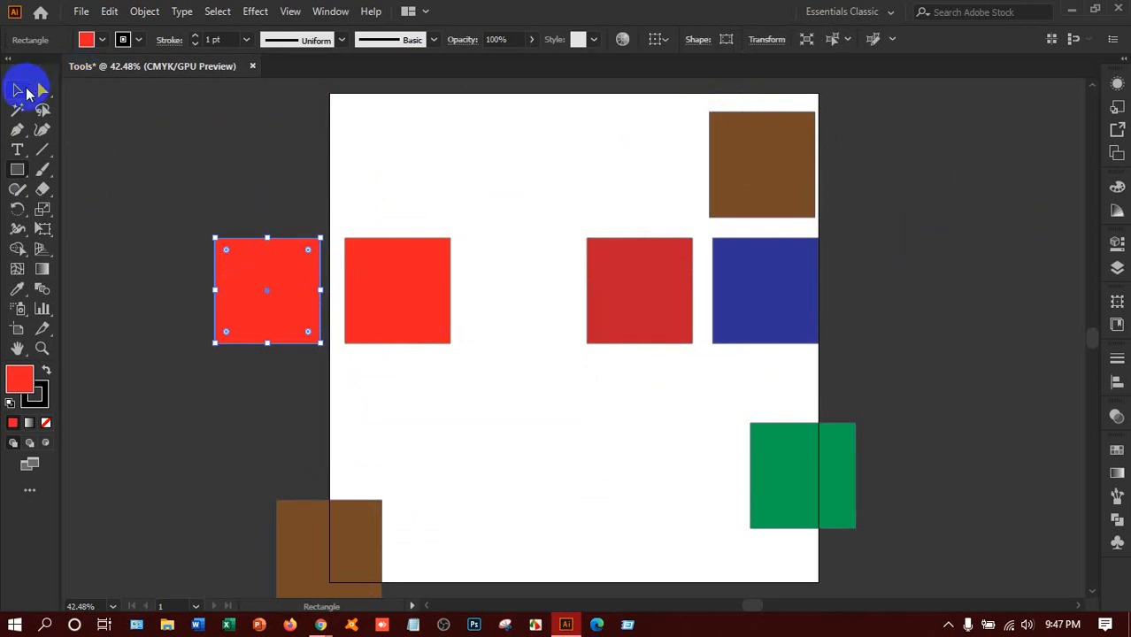
# Step: Return to the Selection tool and select the red square outside the artboard's left edge
pyautogui.click(27, 93)
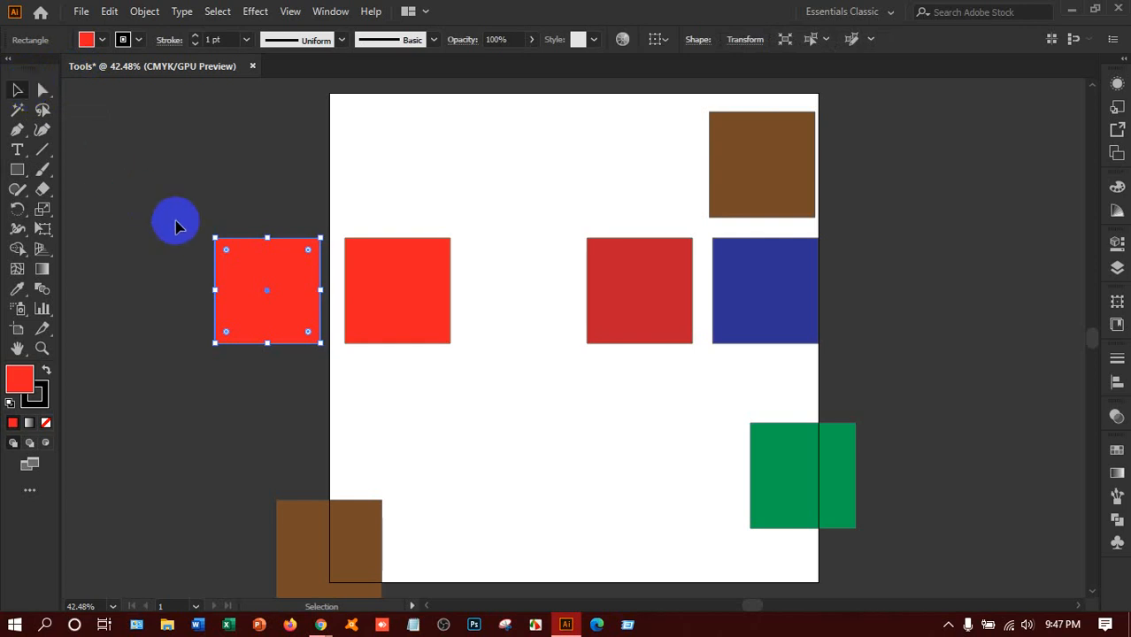
pyautogui.click(280, 274)
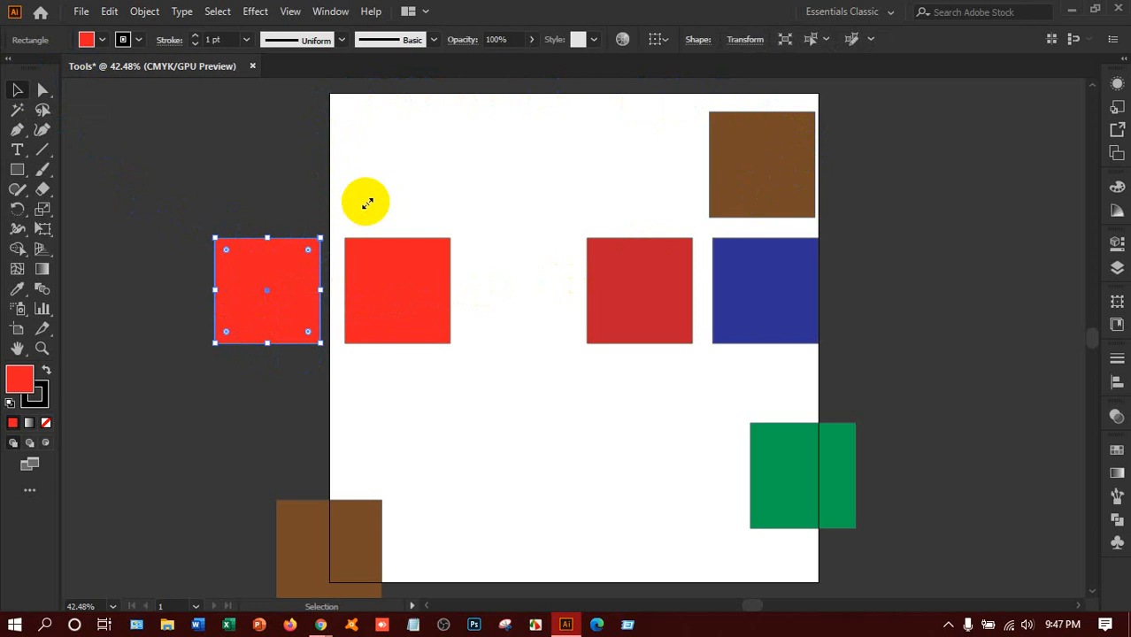
pyautogui.click(275, 271)
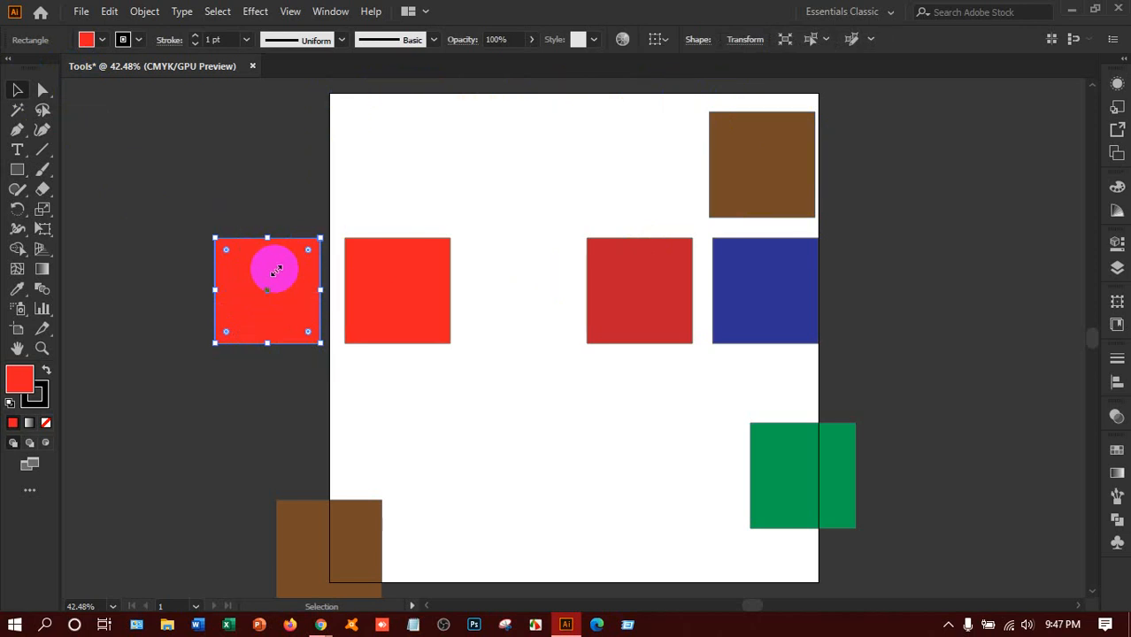
# Step: Examine how far the drawing canvas extends around the artboard
pyautogui.hotkey('ctrl', '-')
pyautogui.hotkey('ctrl', '-')
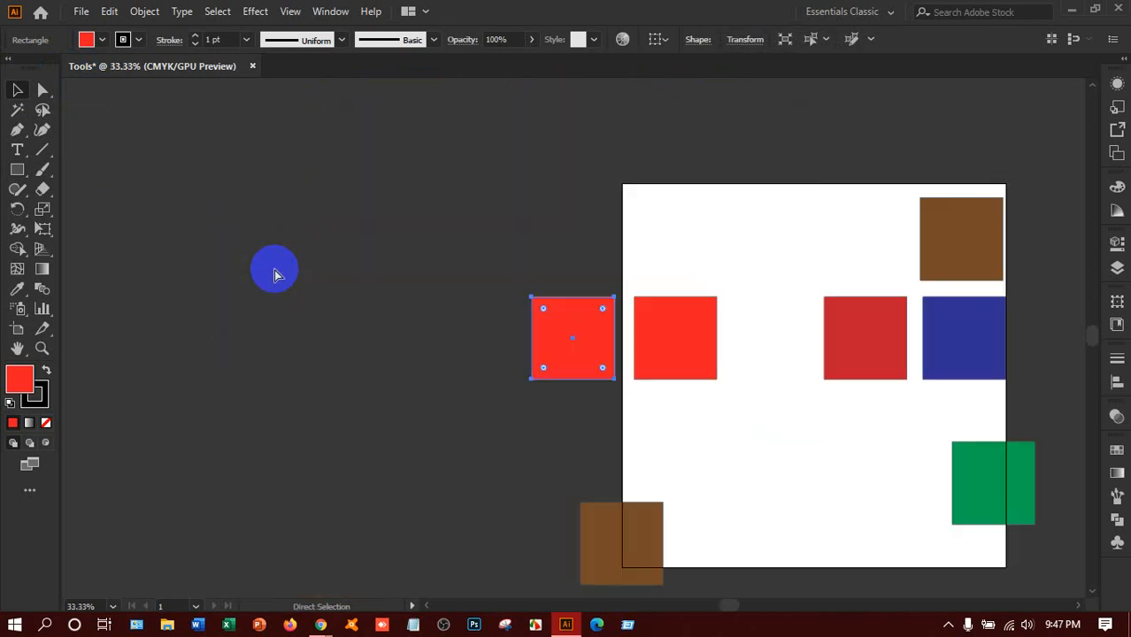
pyautogui.hotkey('ctrl', '-')
pyautogui.hotkey('ctrl', '-')
pyautogui.hotkey('ctrl', '-')
pyautogui.hotkey('ctrl', '-')
pyautogui.hotkey('ctrl', '-')
pyautogui.hotkey('ctrl', '-')
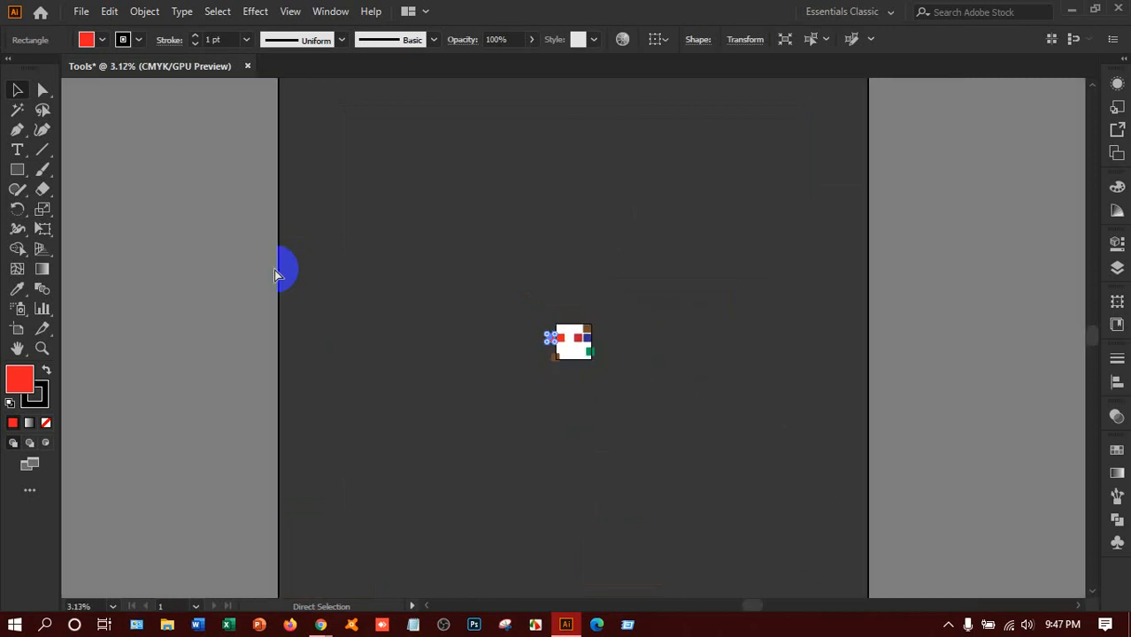
pyautogui.hotkey('ctrl', '+')
pyautogui.hotkey('ctrl', '+')
pyautogui.hotkey('ctrl', '+')
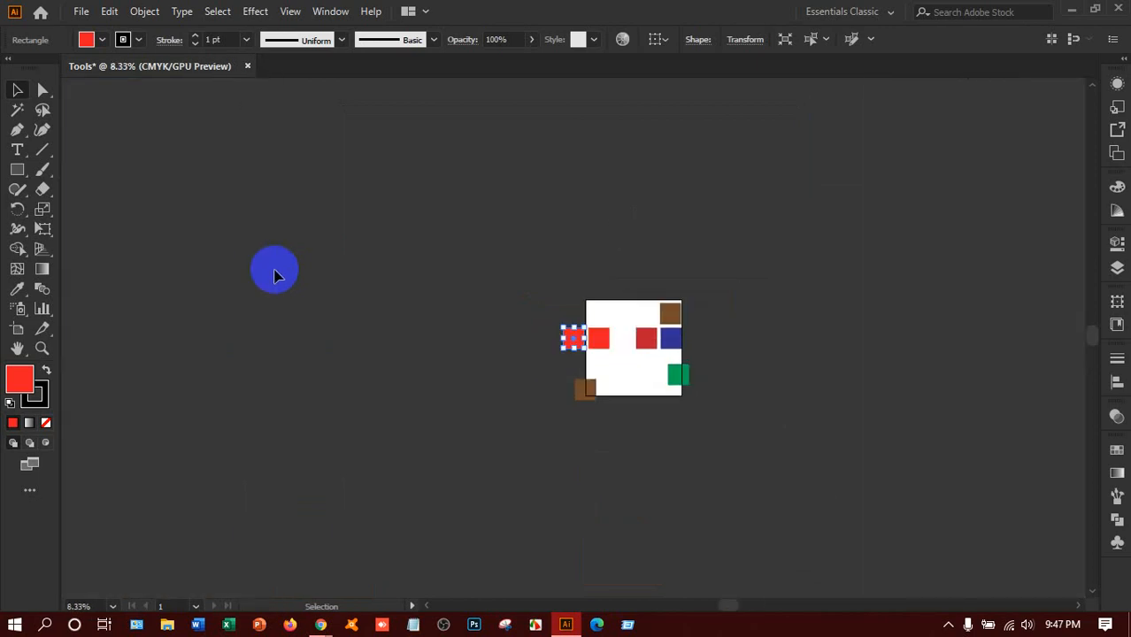
# Step: Draw four red rectangles freehand on the empty canvas around the artboard, and undo all four
pyautogui.click(17, 170)
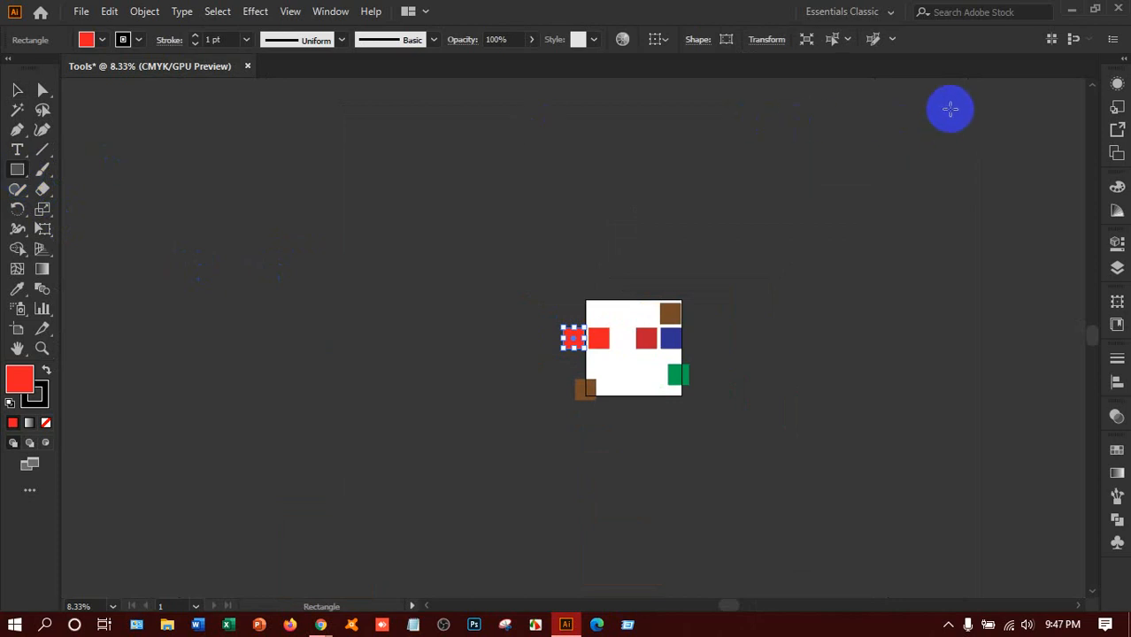
pyautogui.moveTo(959, 98); pyautogui.dragTo(1045, 199)
pyautogui.moveTo(92, 126); pyautogui.dragTo(212, 284)
pyautogui.moveTo(266, 482); pyautogui.dragTo(409, 583)
pyautogui.moveTo(905, 483); pyautogui.dragTo(1014, 557)
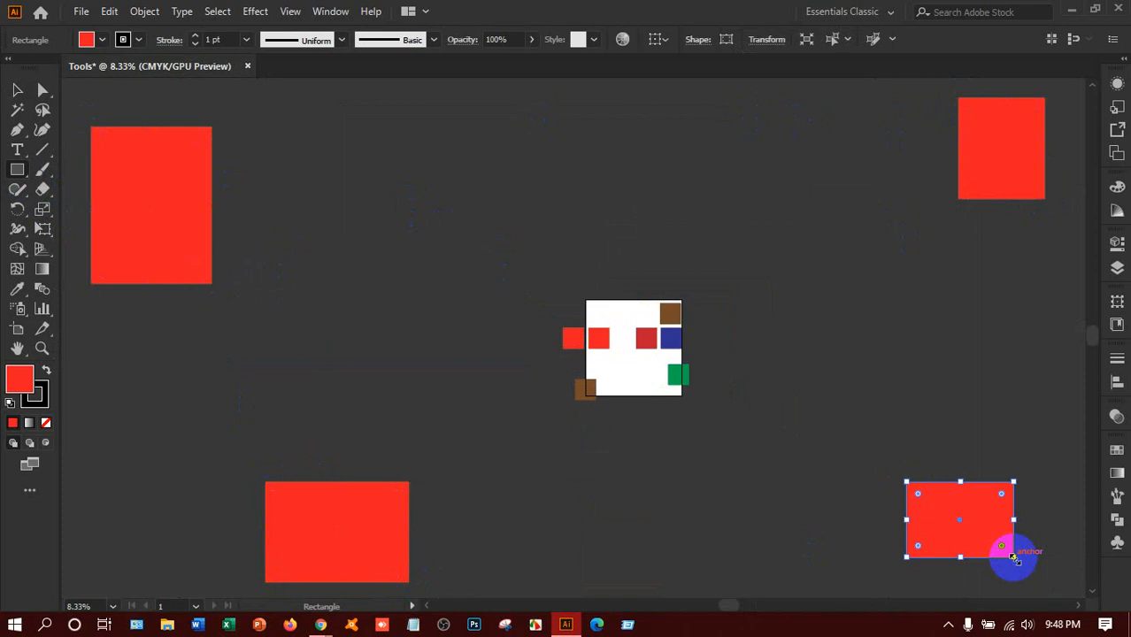
pyautogui.hotkey('ctrl', 'z')
pyautogui.hotkey('ctrl', 'z')
pyautogui.hotkey('ctrl', 'z')
pyautogui.hotkey('ctrl', 'z')
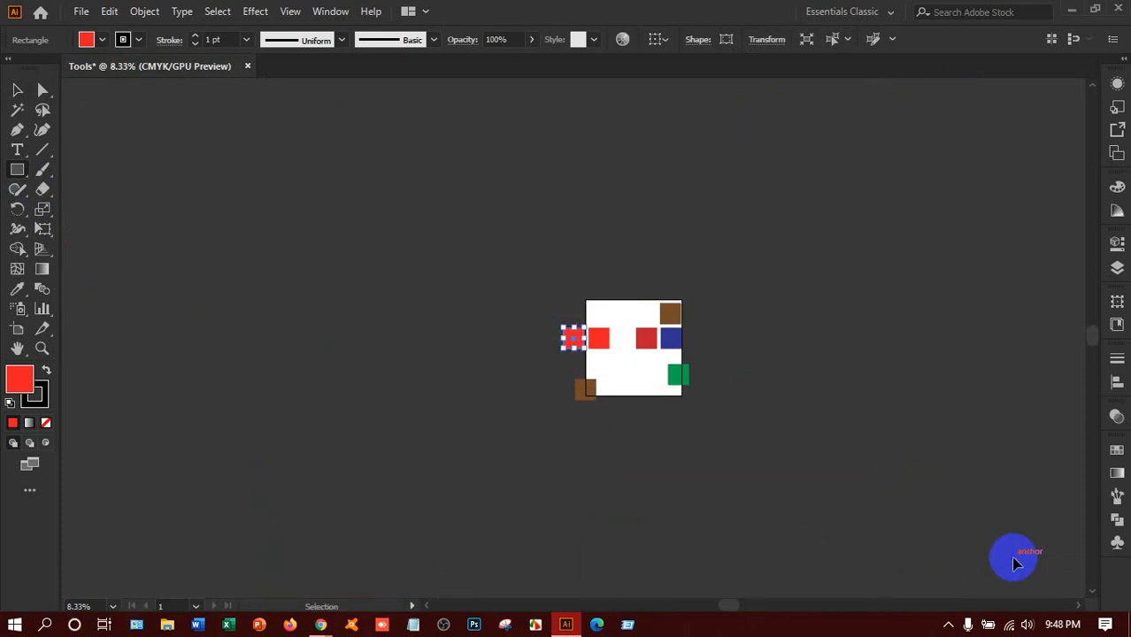
# Step: With the Selection tool, move the artboard's bright red square outside its right edge, the blue square slightly down-left, and the darker red square to the centre
pyautogui.hotkey('ctrl', '0')
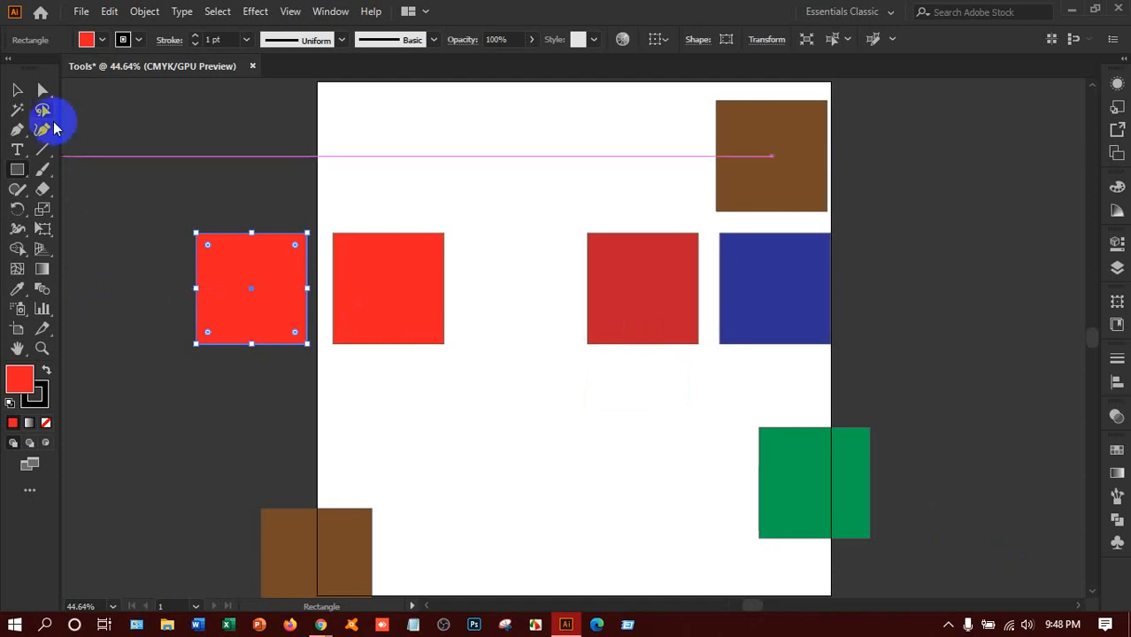
pyautogui.click(15, 87)
pyautogui.click(252, 308)
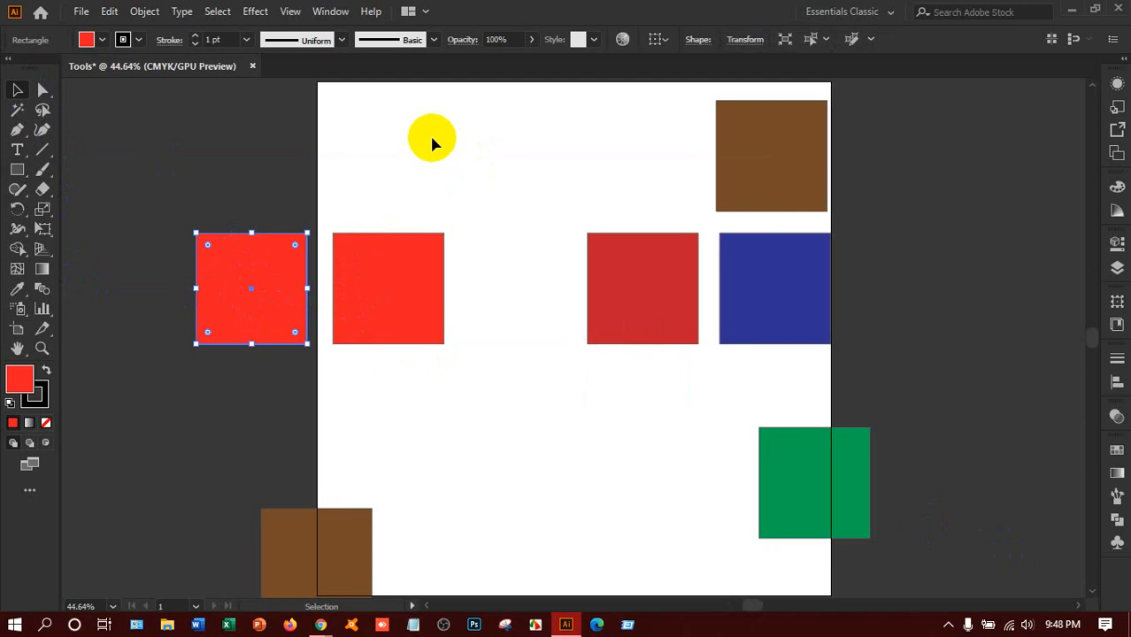
pyautogui.moveTo(407, 279); pyautogui.dragTo(974, 315)
pyautogui.moveTo(746, 282); pyautogui.dragTo(730, 322)
pyautogui.moveTo(639, 296); pyautogui.dragTo(569, 365)
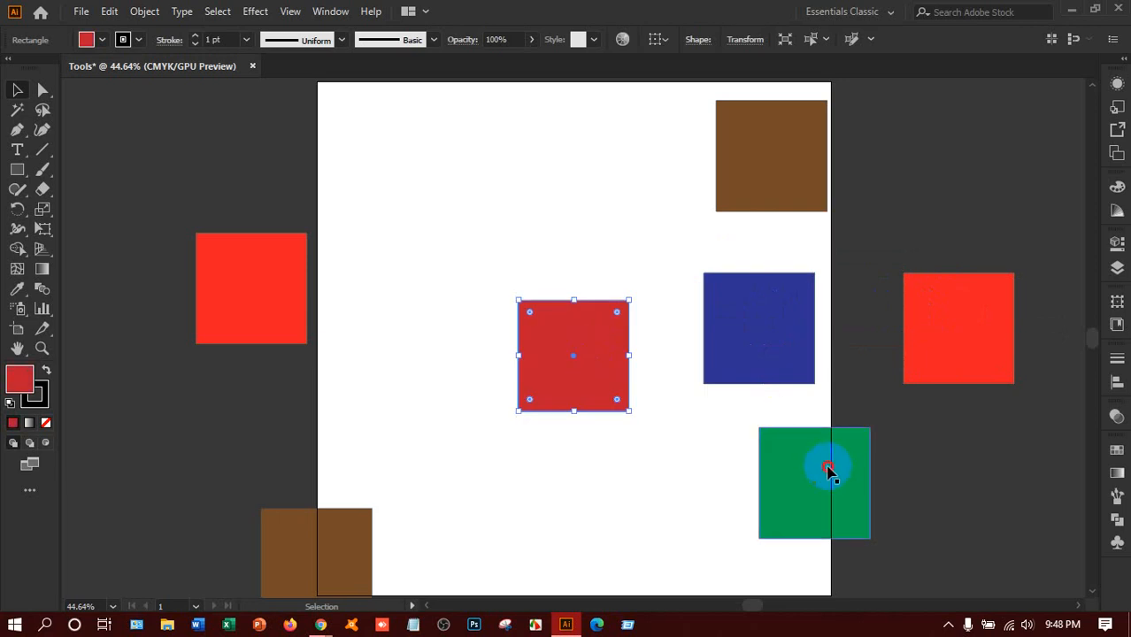
# Step: Move the green square partly behind the darker red one, the upper brown square above them, and the outer left red square onto the artboard
pyautogui.moveTo(826, 466); pyautogui.dragTo(640, 356)
pyautogui.click(575, 349)
pyautogui.moveTo(721, 205); pyautogui.dragTo(575, 260)
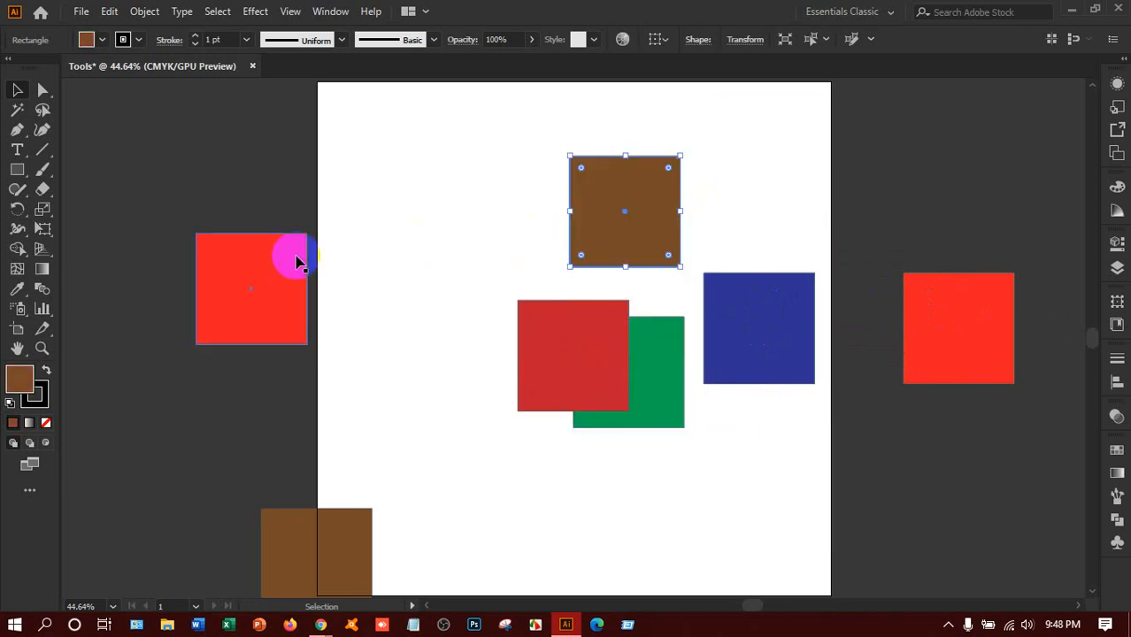
pyautogui.moveTo(295, 255); pyautogui.dragTo(412, 243)
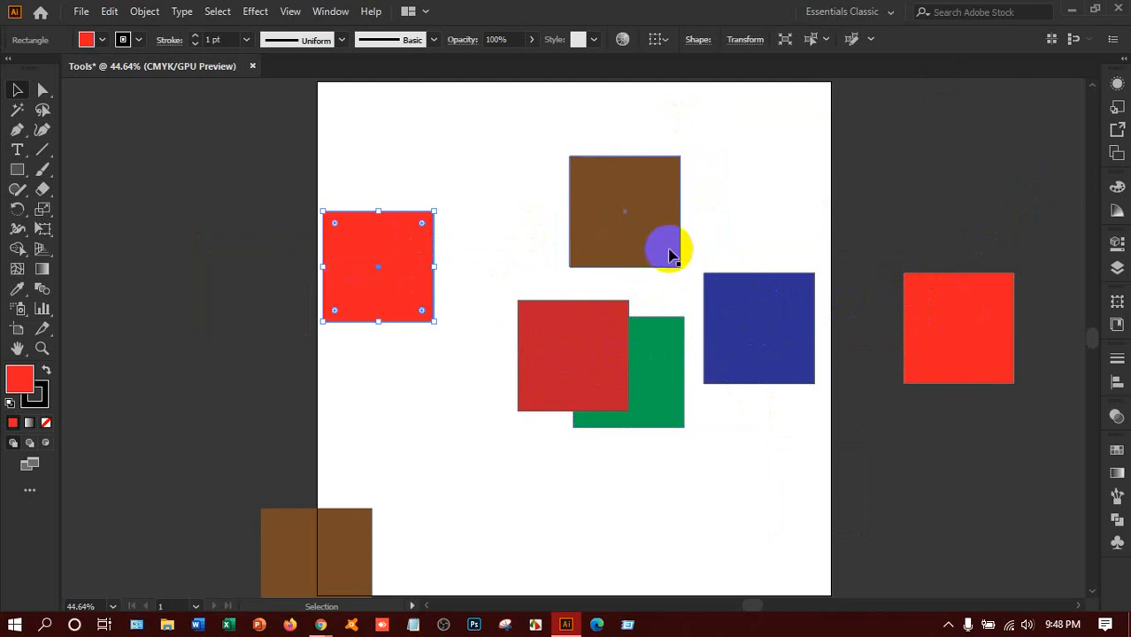
# Step: Select the green, left red and upper brown squares together and move them left as one
pyautogui.click(678, 363)
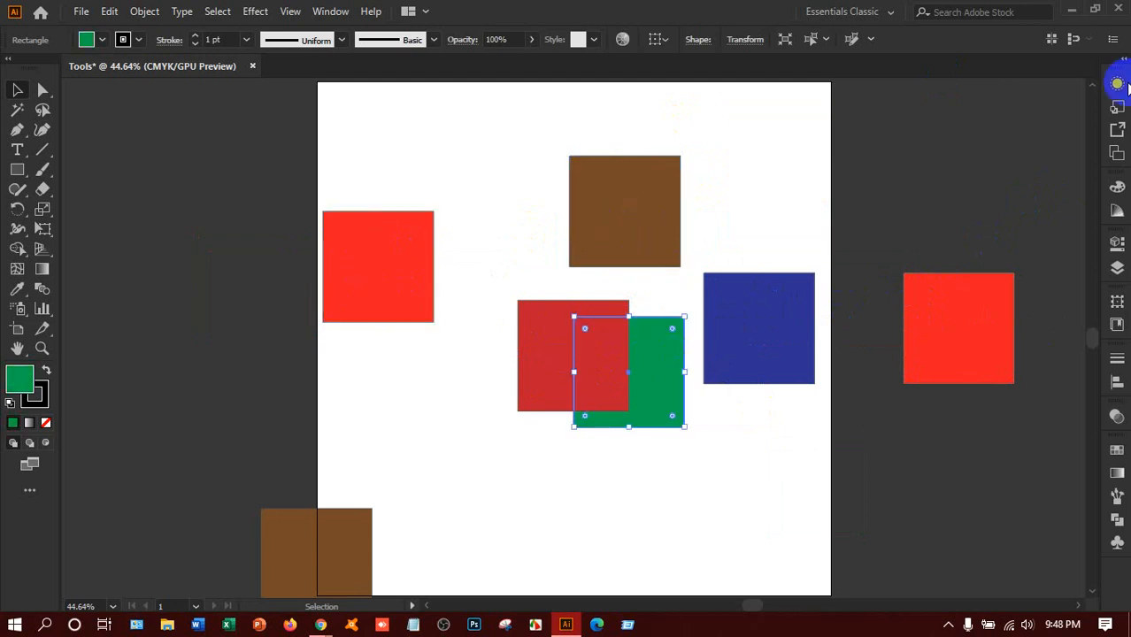
pyautogui.keyDown('shift'); pyautogui.click(390, 291); pyautogui.keyUp('shift')
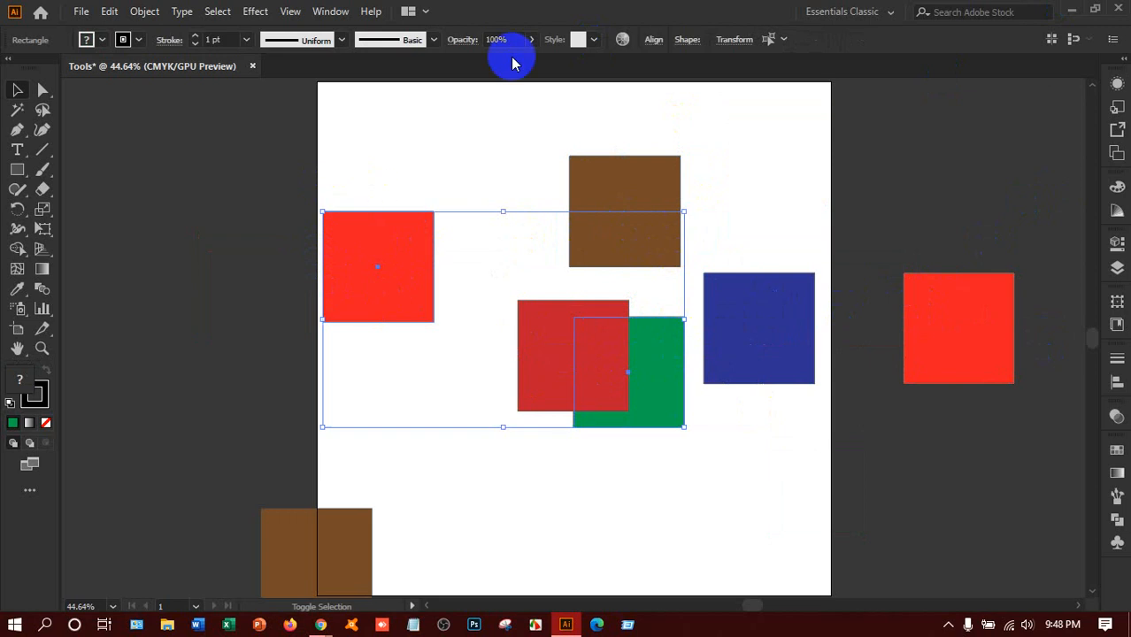
pyautogui.keyDown('shift'); pyautogui.click(624, 168); pyautogui.keyUp('shift')
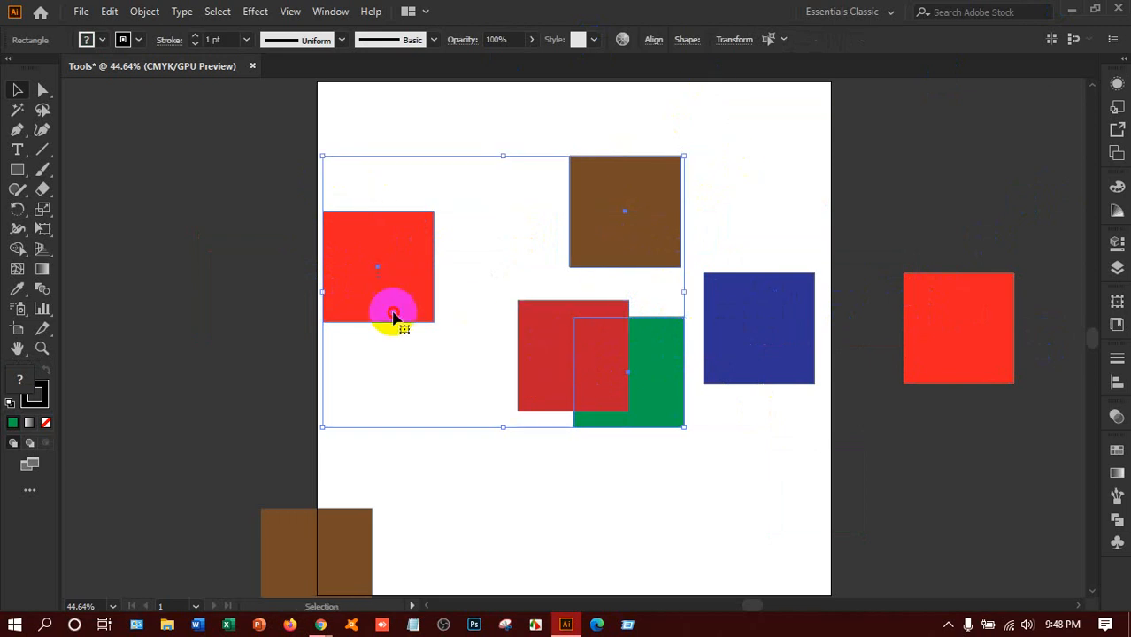
pyautogui.moveTo(392, 311); pyautogui.dragTo(654, 255)
pyautogui.moveTo(726, 288); pyautogui.dragTo(317, 294)
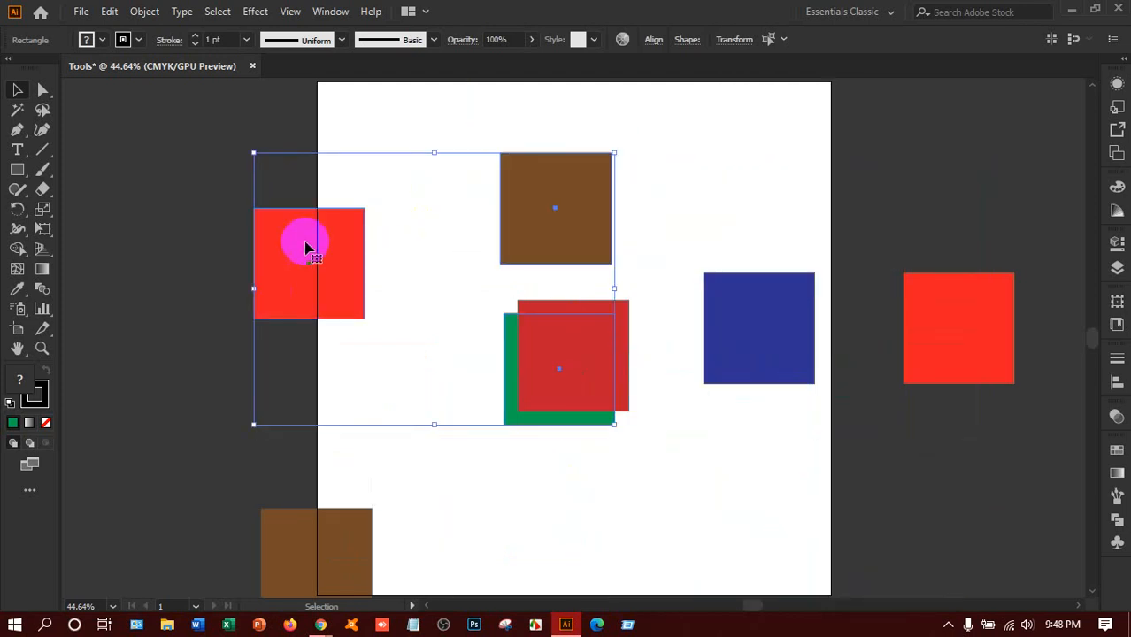
# Step: Remove the brown square from the selection and move the red and green squares down and further left
pyautogui.keyDown('shift'); pyautogui.click(584, 204); pyautogui.keyUp('shift')
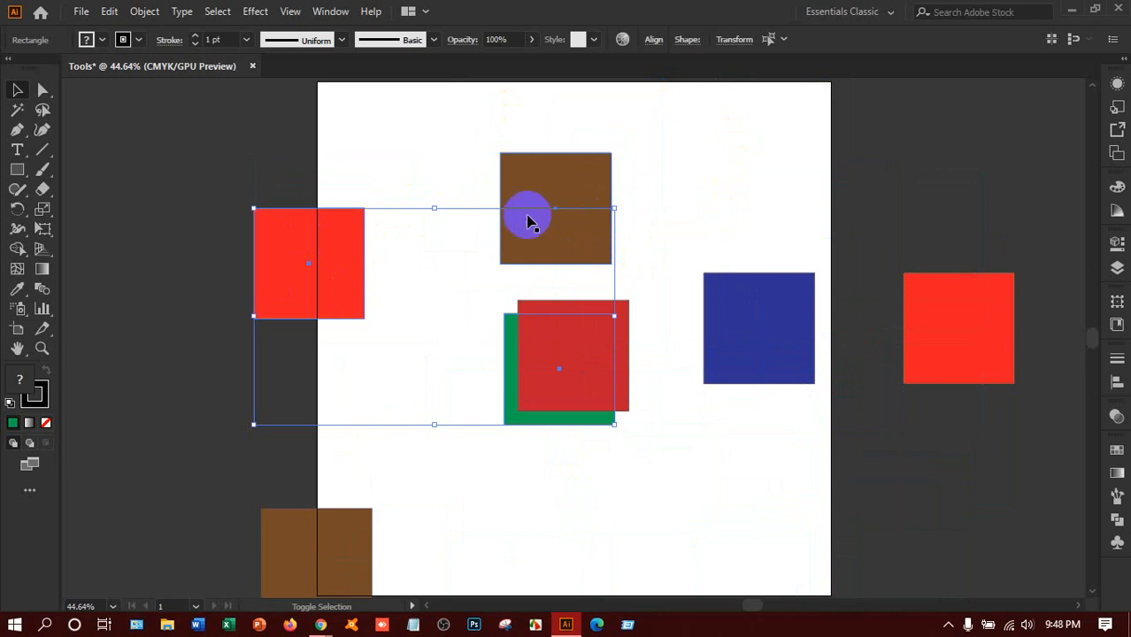
pyautogui.moveTo(335, 248); pyautogui.dragTo(185, 306)
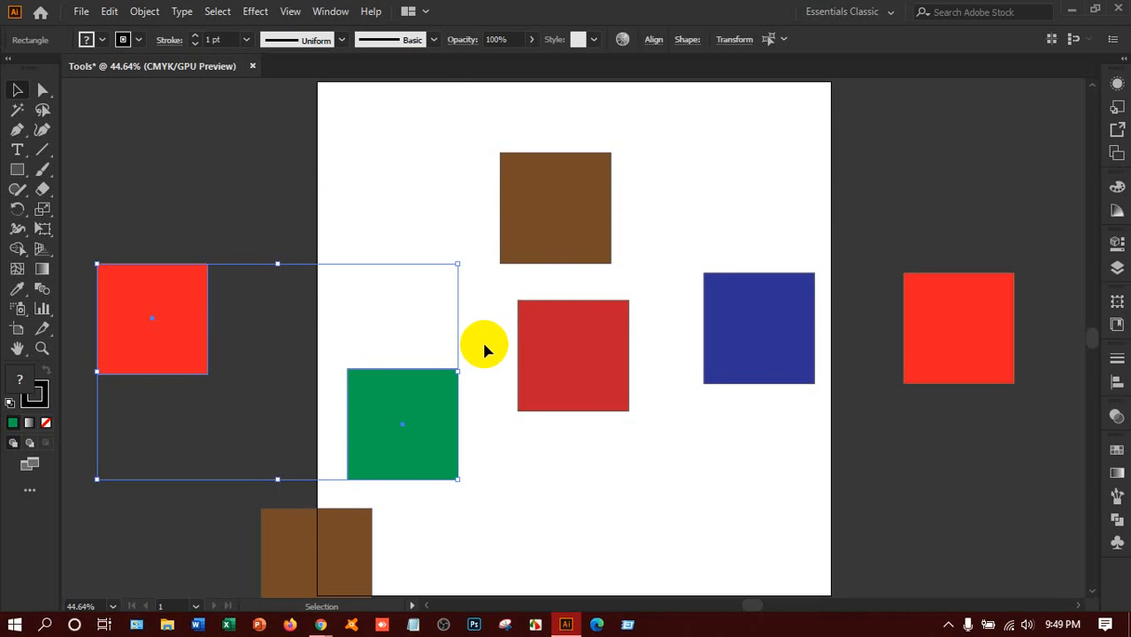
# Step: Select all squares, exclude the central darker red one, and move the others slightly up
pyautogui.hotkey('ctrl', 'a')
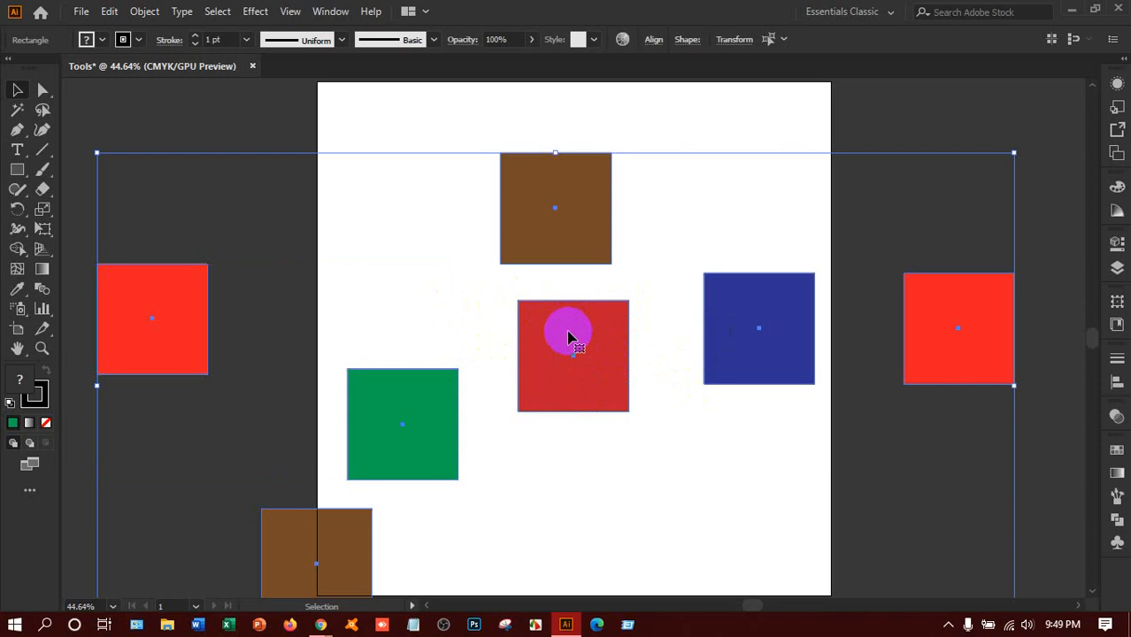
pyautogui.press('a')
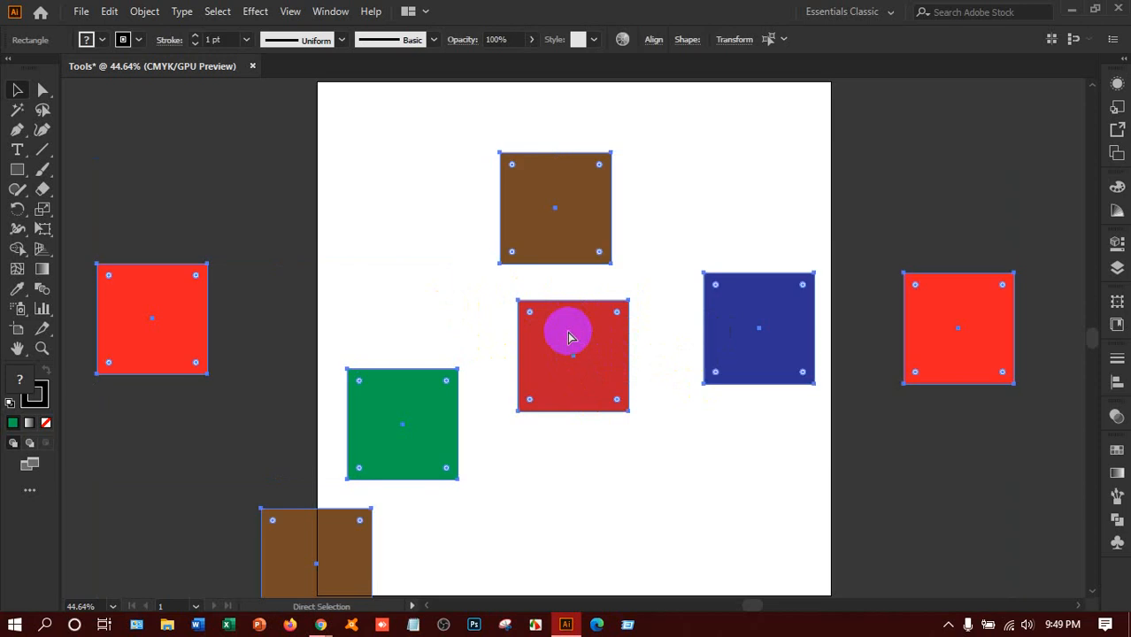
pyautogui.press('ctrl')
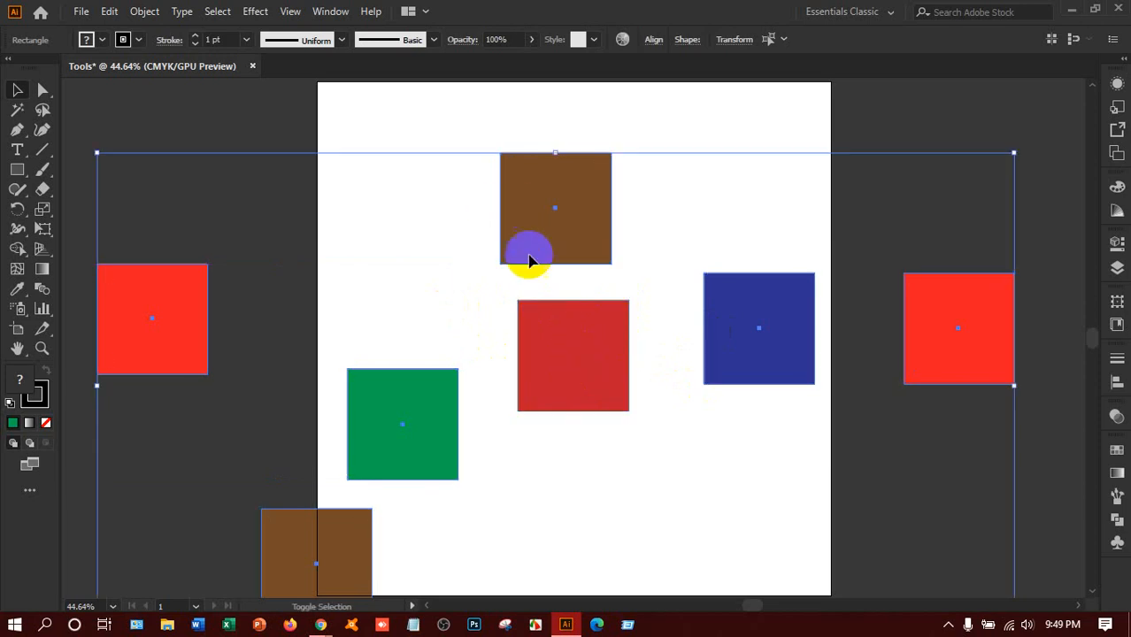
pyautogui.moveTo(558, 225); pyautogui.dragTo(635, 194)
pyautogui.moveTo(624, 193); pyautogui.dragTo(599, 203)
pyautogui.click(614, 186)
# Step: Exclude the red square outside the artboard's right edge from the selection, and move the remaining selected squares right and slightly down
pyautogui.click(954, 283)
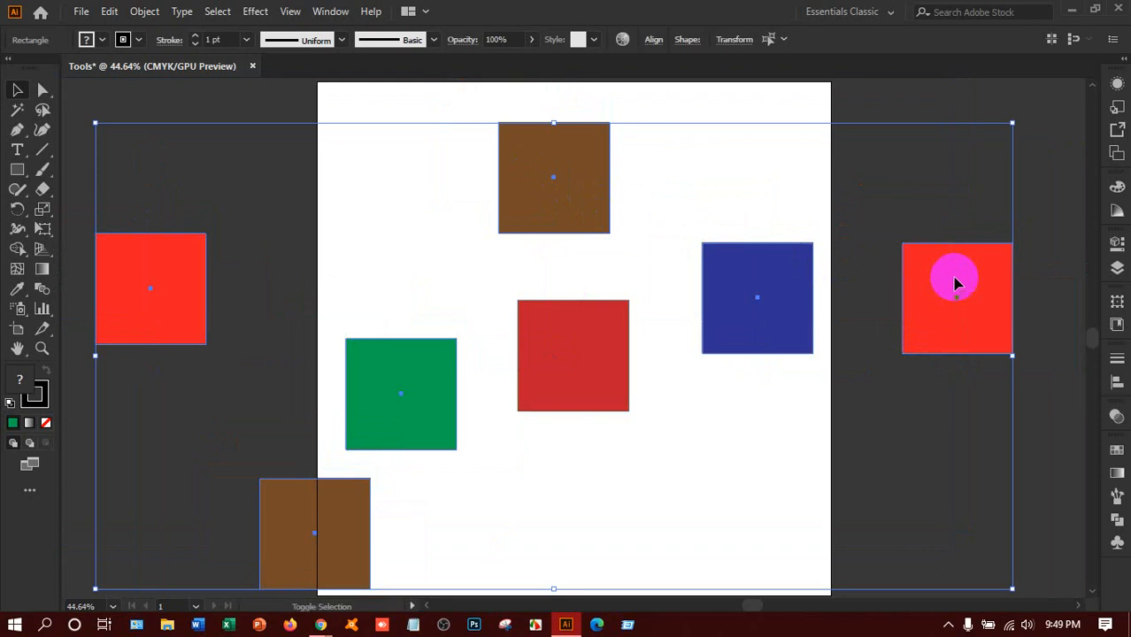
pyautogui.keyDown('shift'); pyautogui.click(954, 283); pyautogui.keyUp('shift')
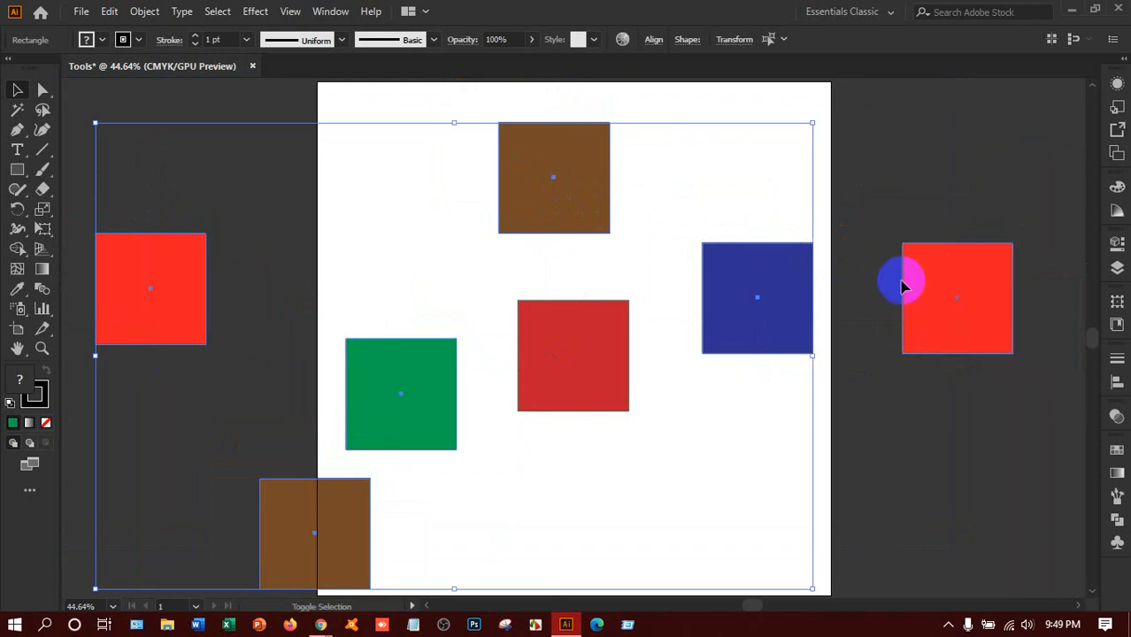
pyautogui.moveTo(584, 182); pyautogui.dragTo(727, 161)
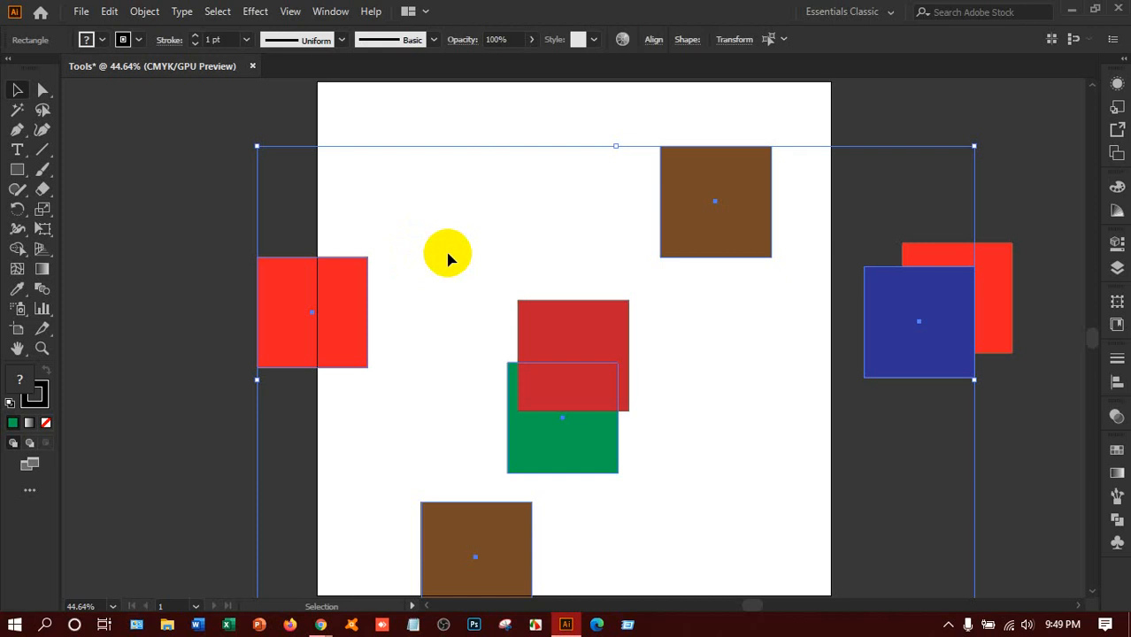
# Step: Select all the squares and delete them
pyautogui.hotkey('ctrl', 'a')
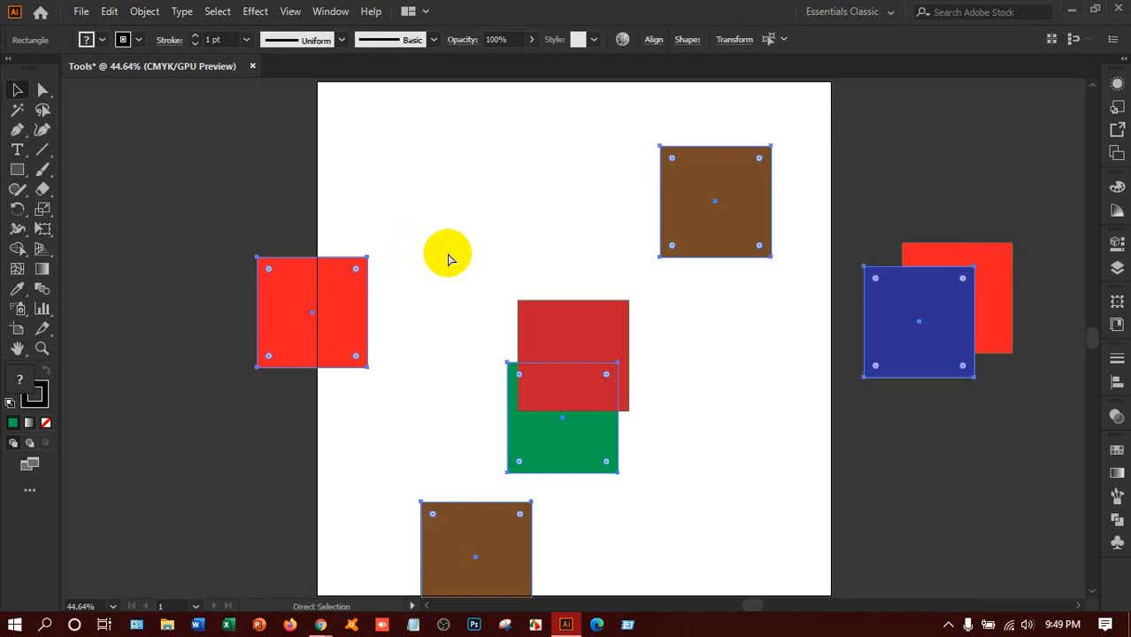
pyautogui.press('Delete')
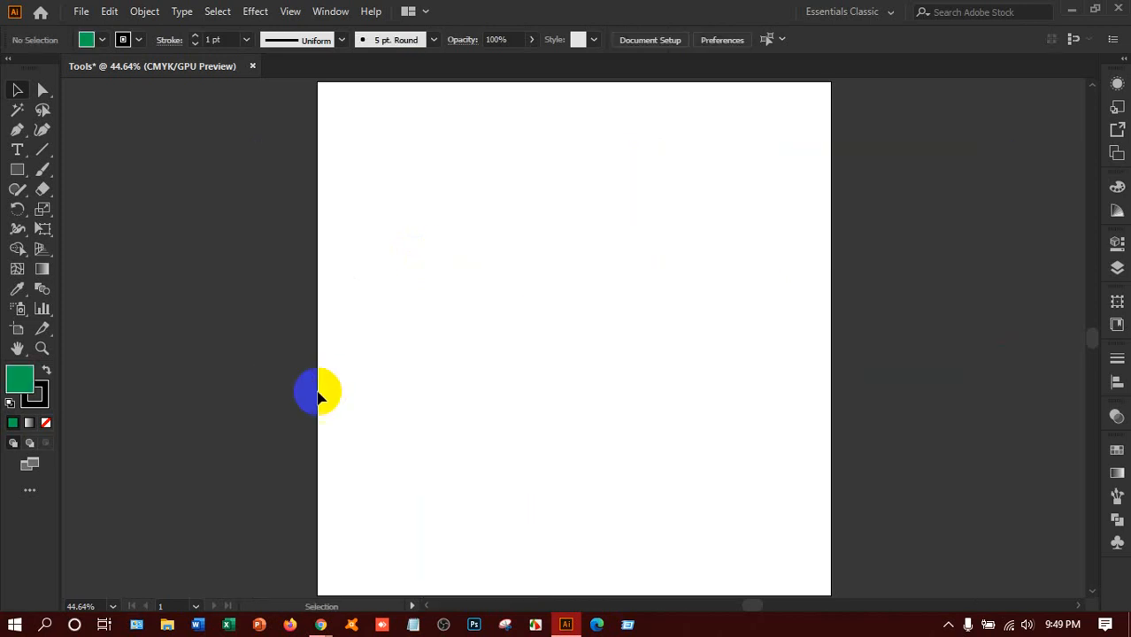
# Step: Switch to the Google Meet call in Chrome
pyautogui.moveTo(322, 626)
pyautogui.click(270, 563)
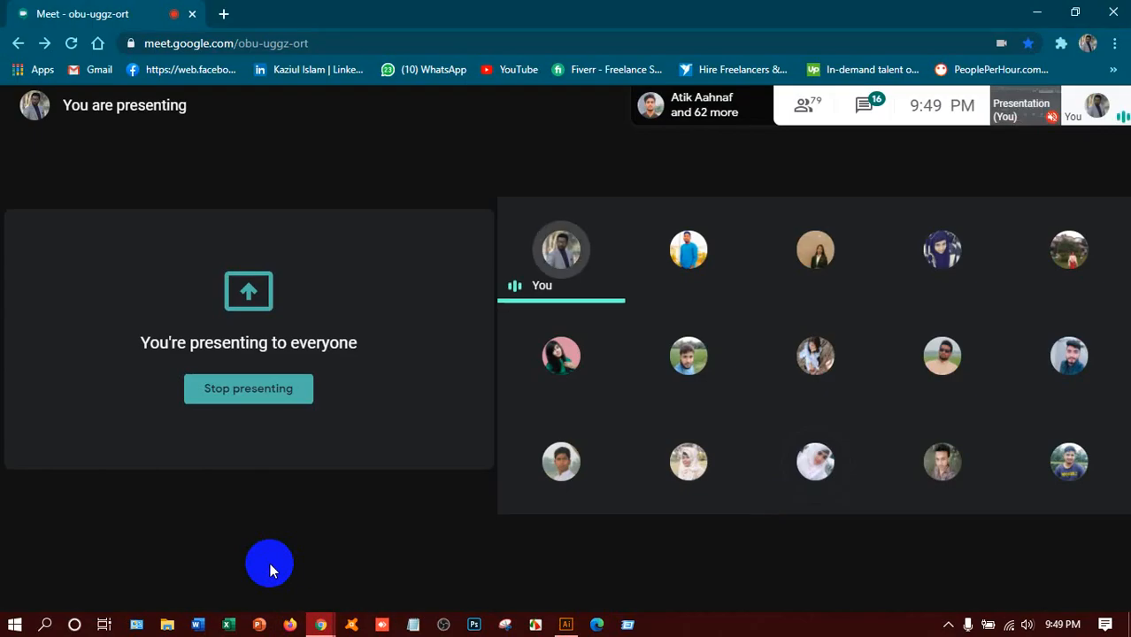